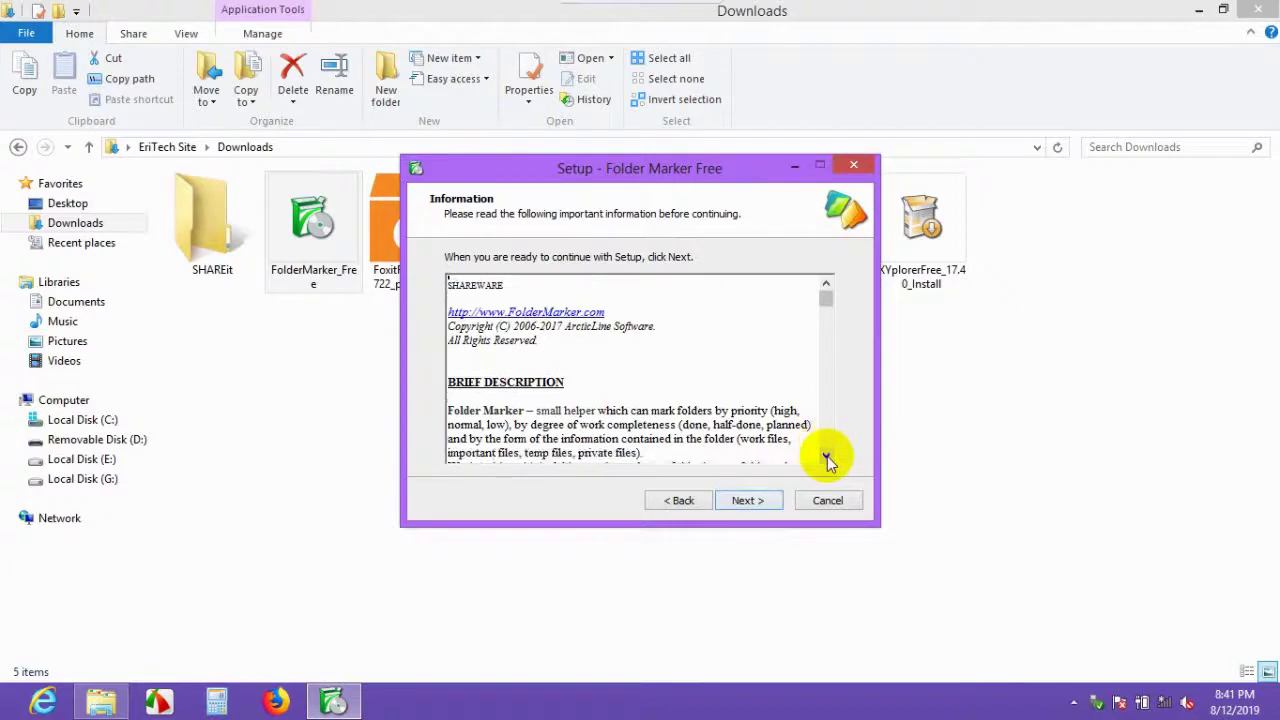
Read the brief description of Folder Marker on the setup's information page.
left_click(827, 458)
left_click(827, 458)
left_click(827, 458)
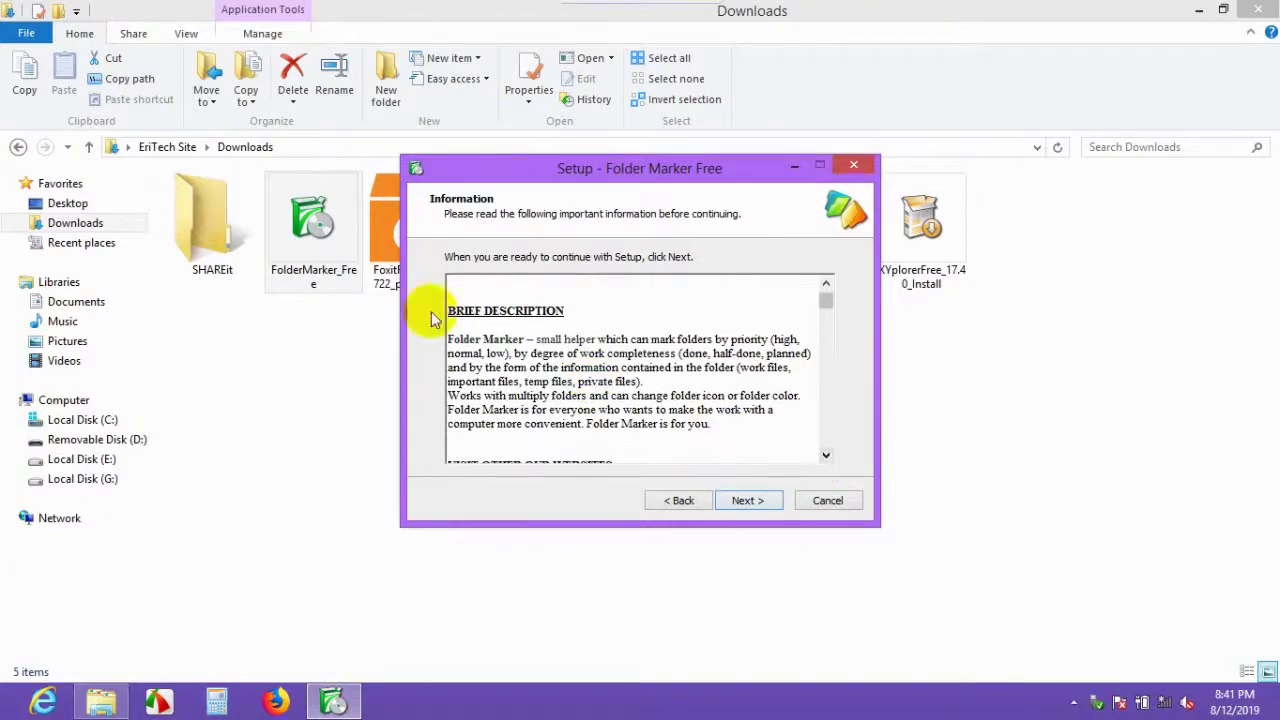
mouse_move(449, 339)
left_mouse_down()
mouse_move(640, 370)
mouse_move(692, 421)
mouse_move(716, 424)
left_mouse_up()
left_click(645, 449)
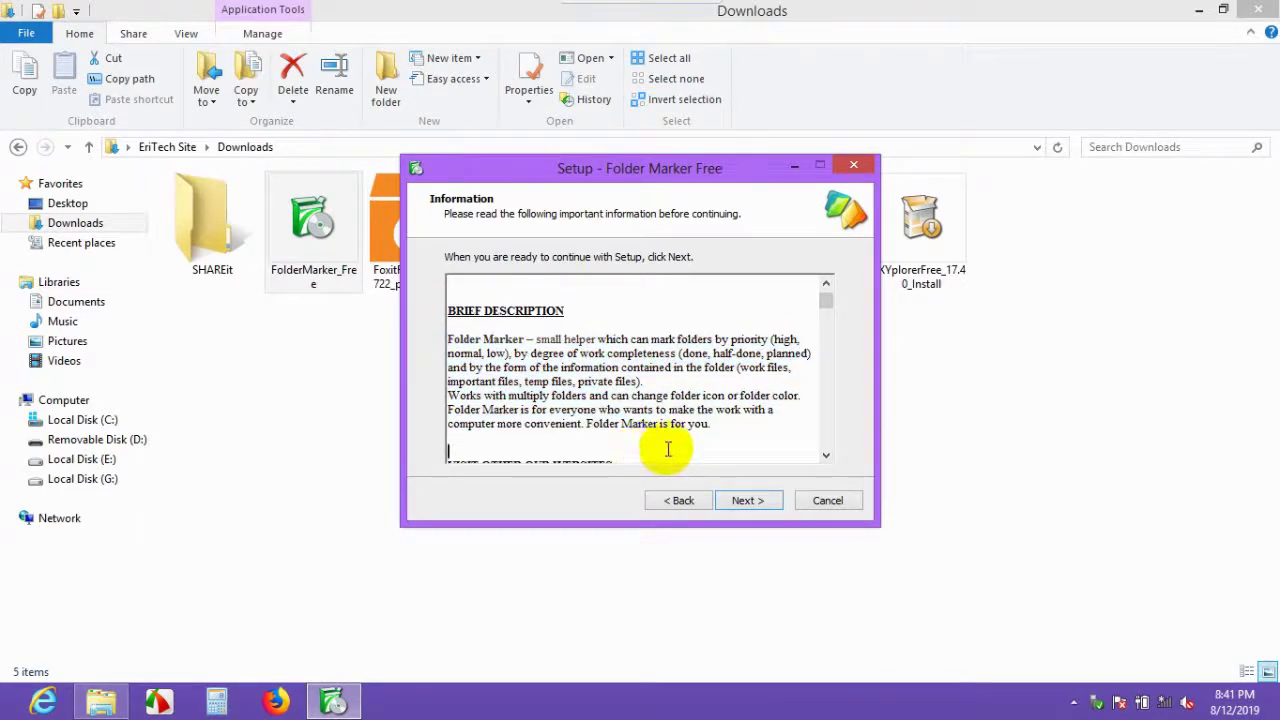
Continue through the Folder Marker Free setup with a desktop icon enabled and start the installation.
left_click(771, 507)
left_click(771, 507)
left_click(771, 507)
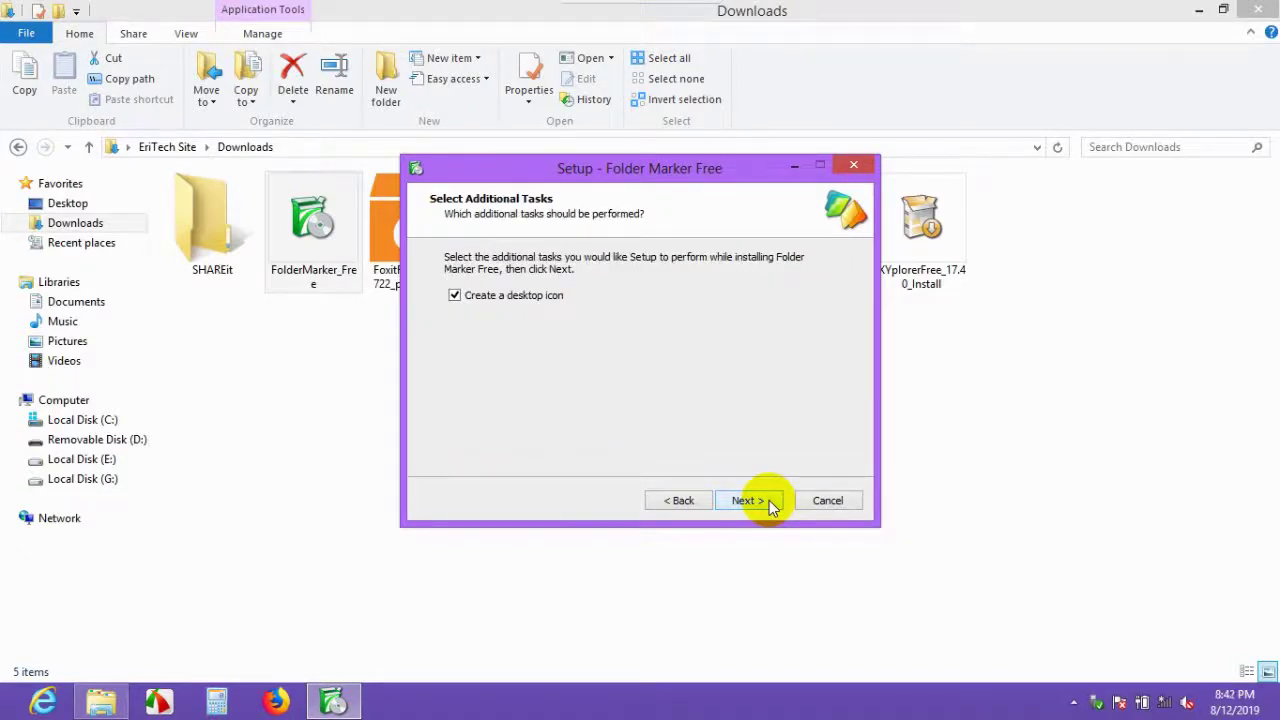
left_click(769, 502)
left_click(769, 502)
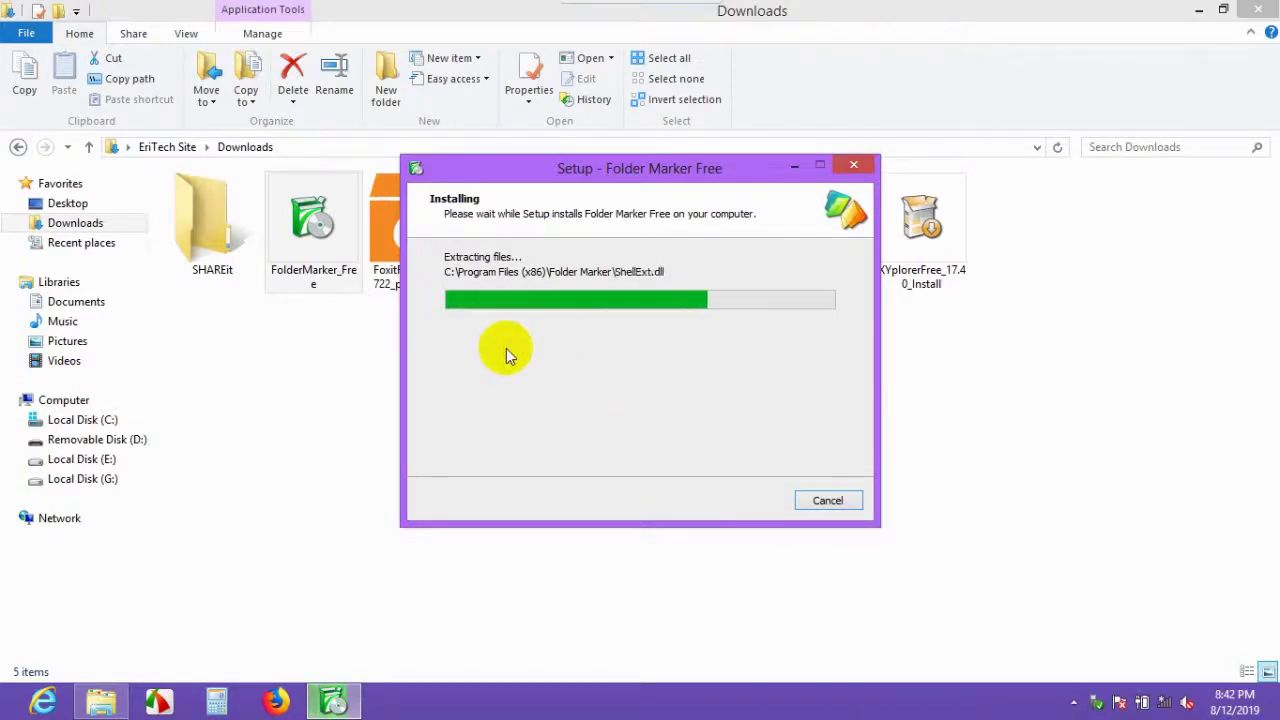
Minimize the Downloads window, finish the setup with Launch Folder Marker enabled, and dismiss the browser page it opens.
left_click(1195, 12)
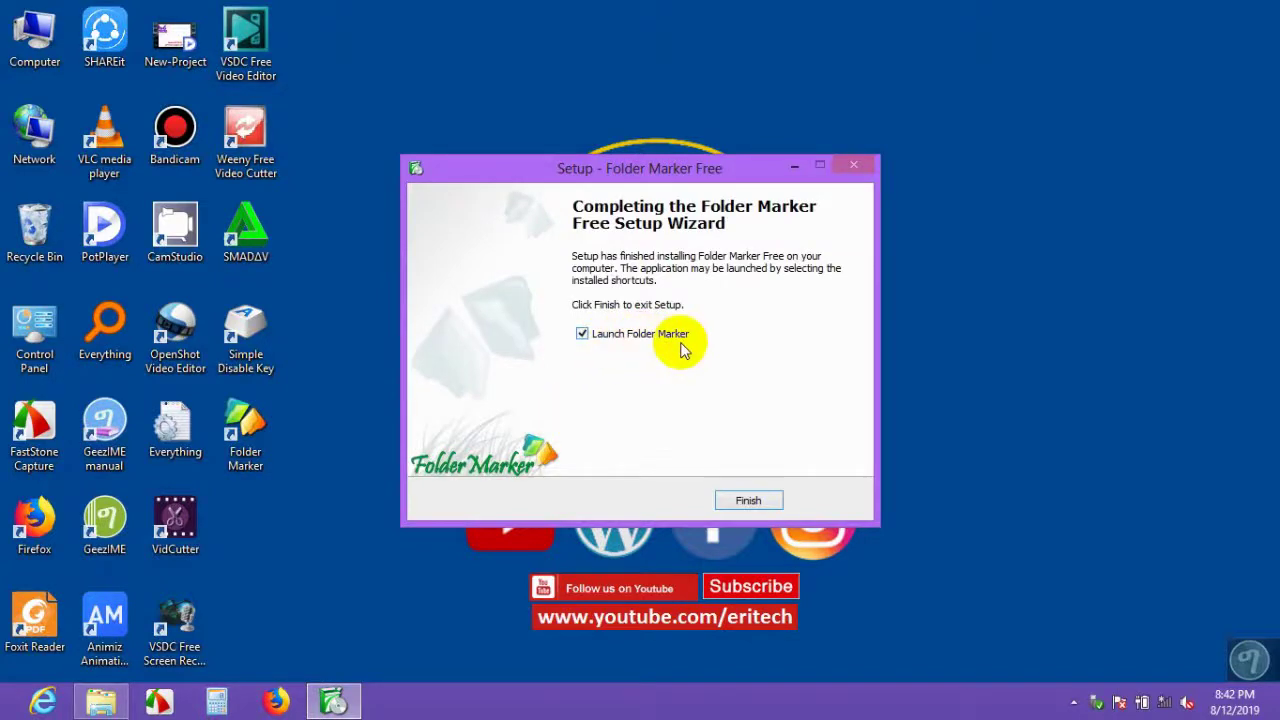
left_click(729, 499)
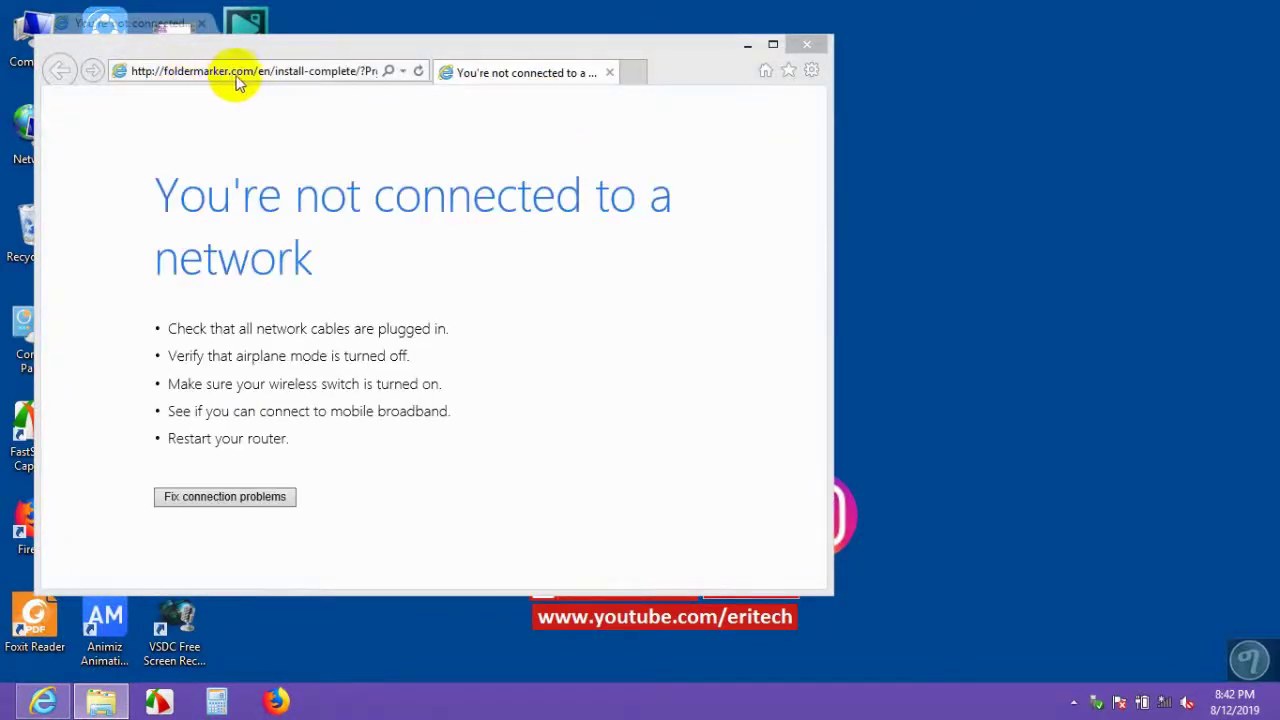
left_click(806, 45)
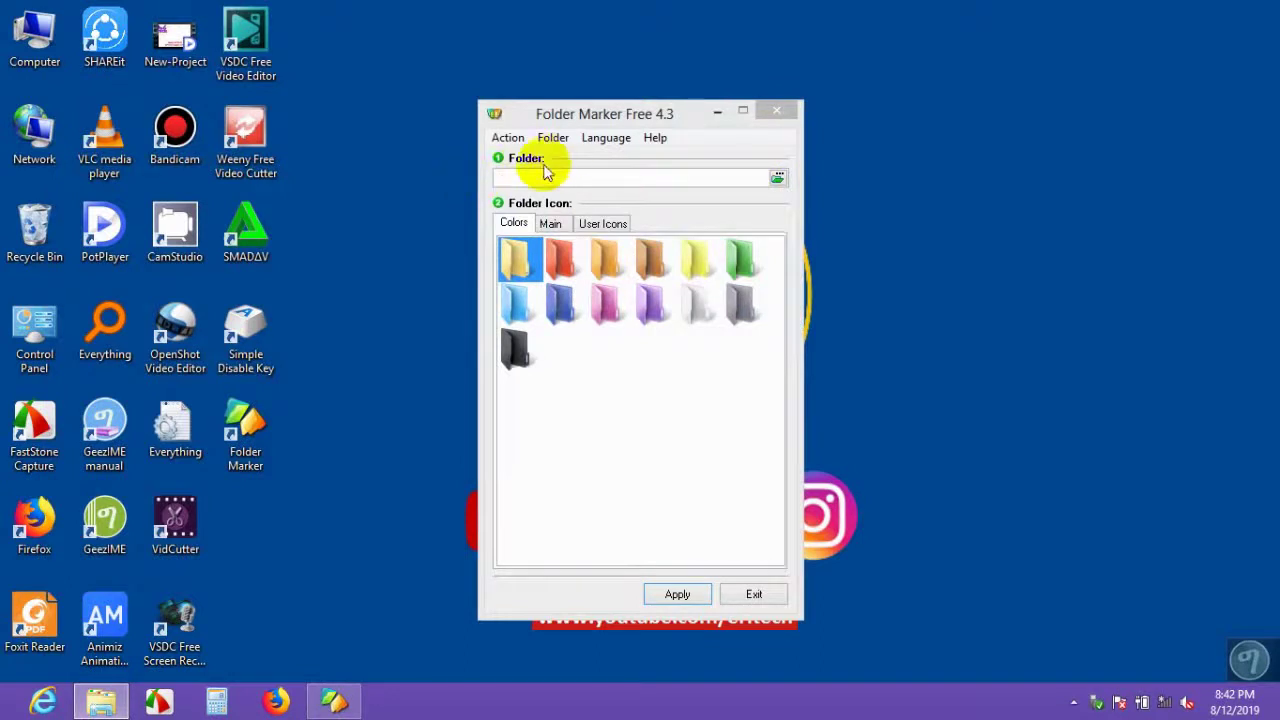
View Folder Marker's About information, including the program version and web site, and close it.
left_click(660, 140)
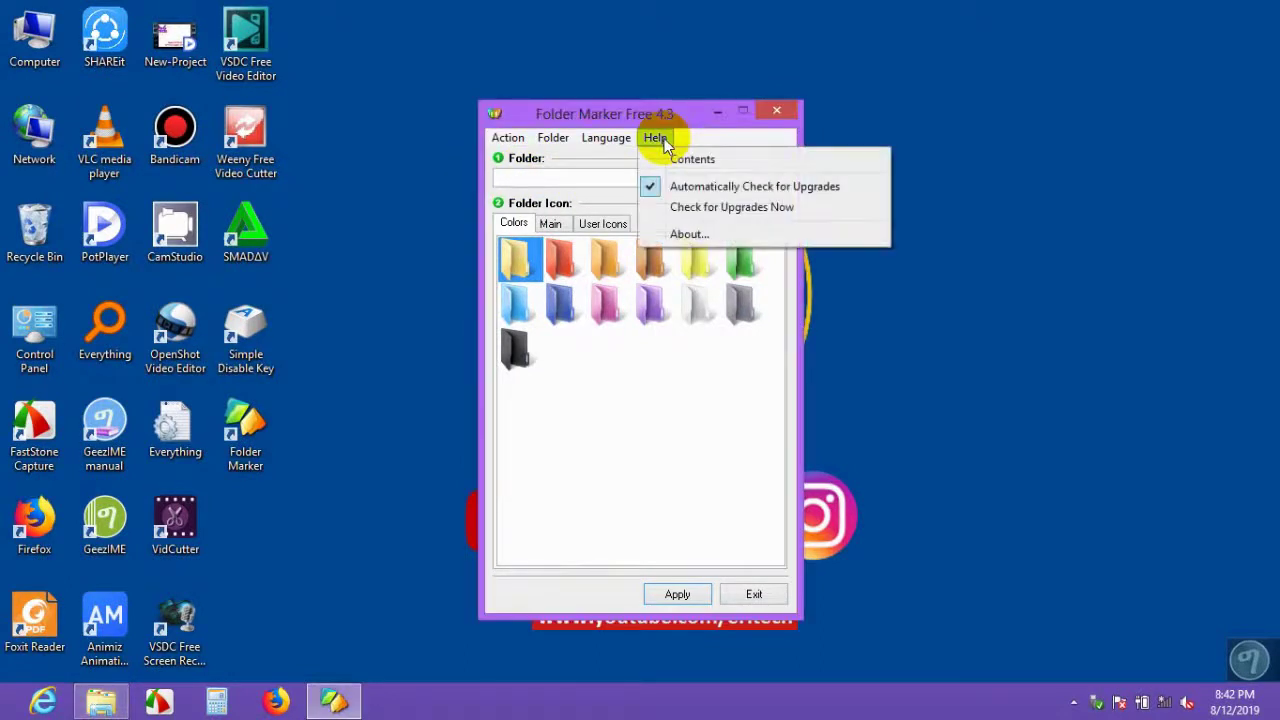
left_click(684, 232)
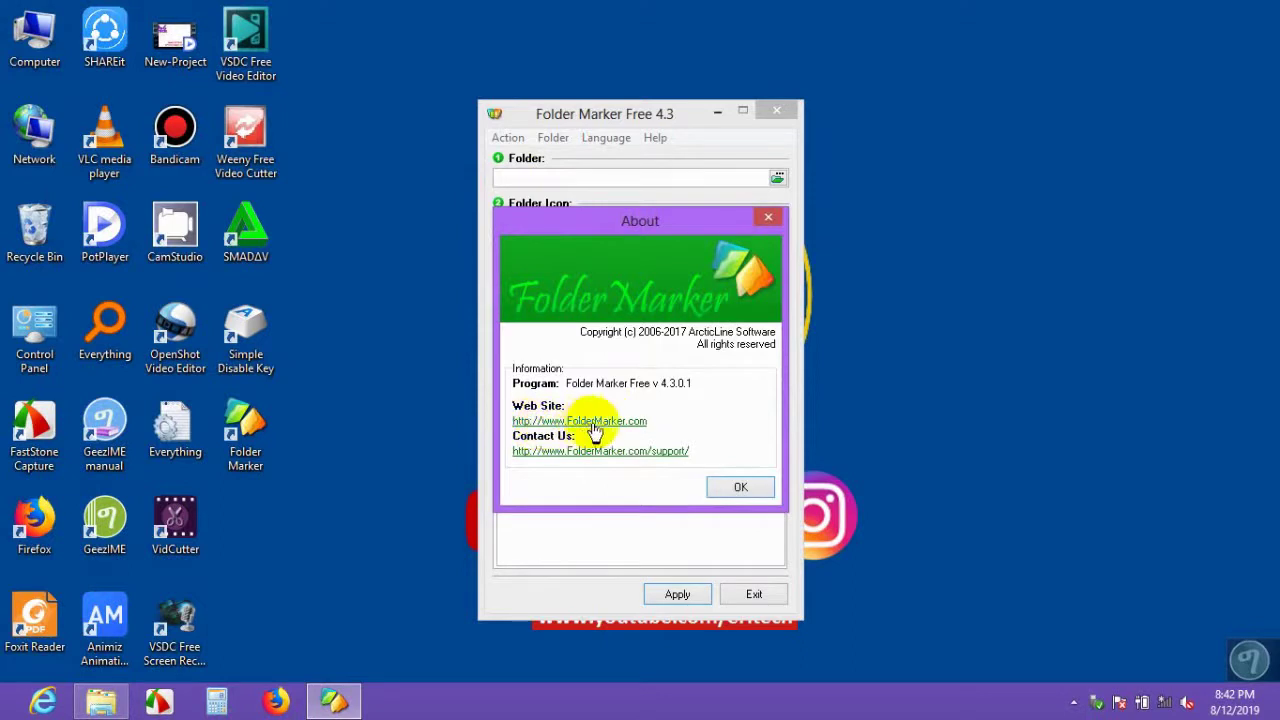
left_click(738, 490)
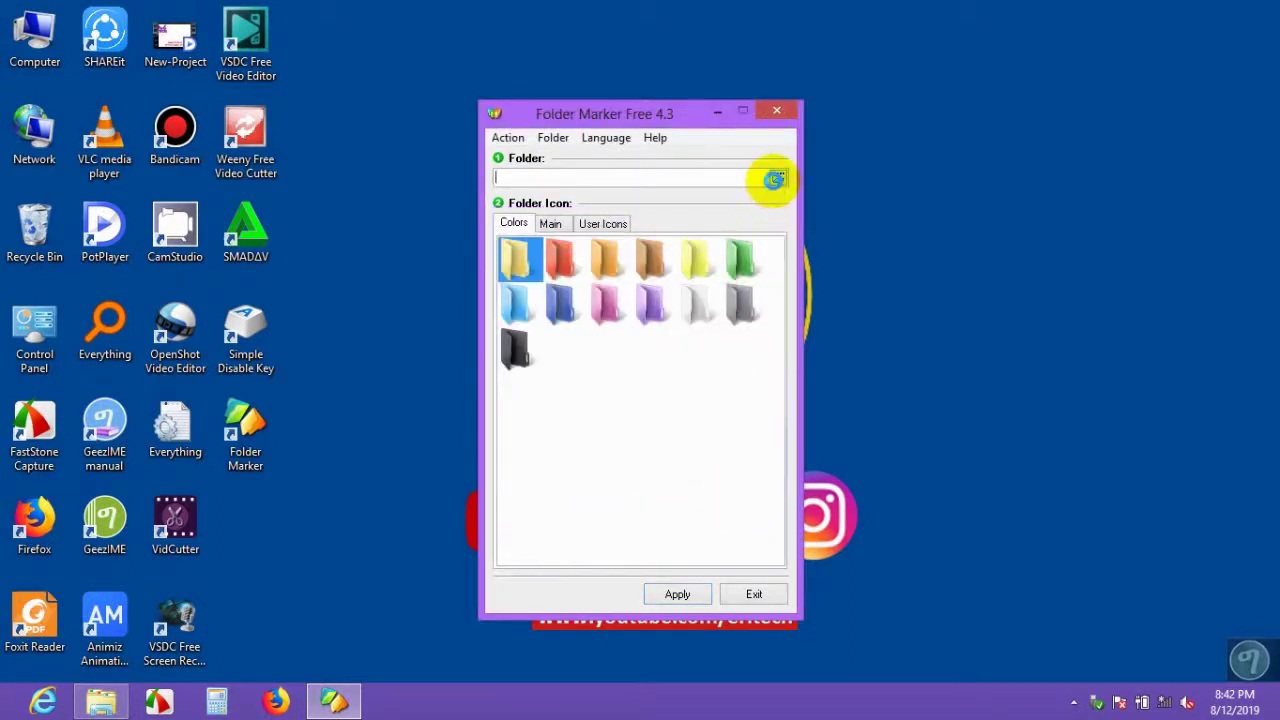
Choose the SHAREit folder inside EriTech Site's Downloads as the folder to mark.
left_click(774, 179)
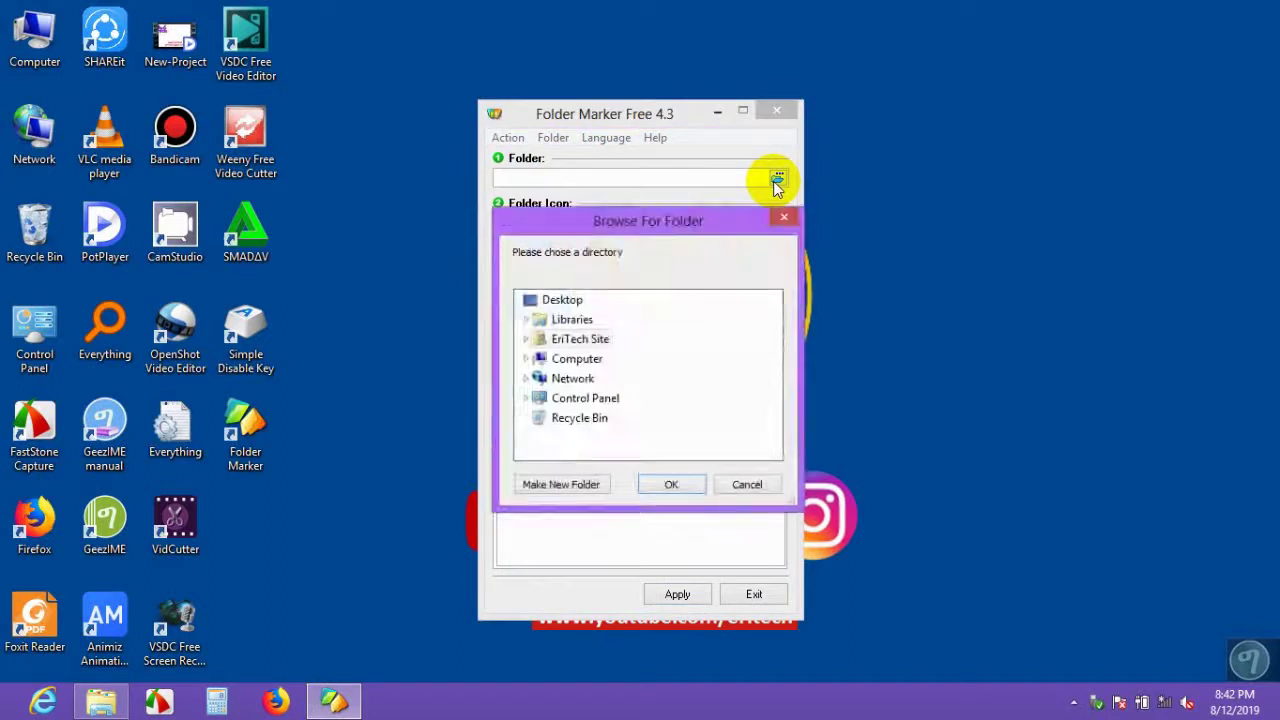
left_click(526, 320)
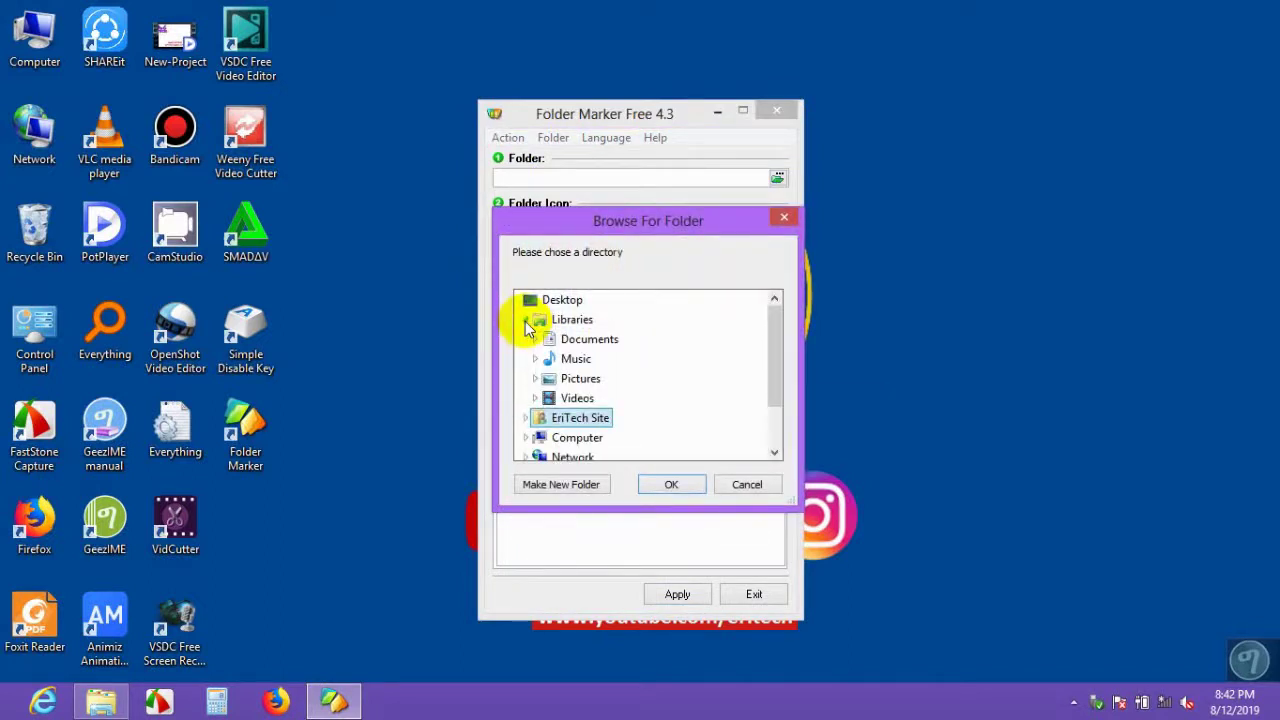
left_click(526, 320)
left_click(526, 340)
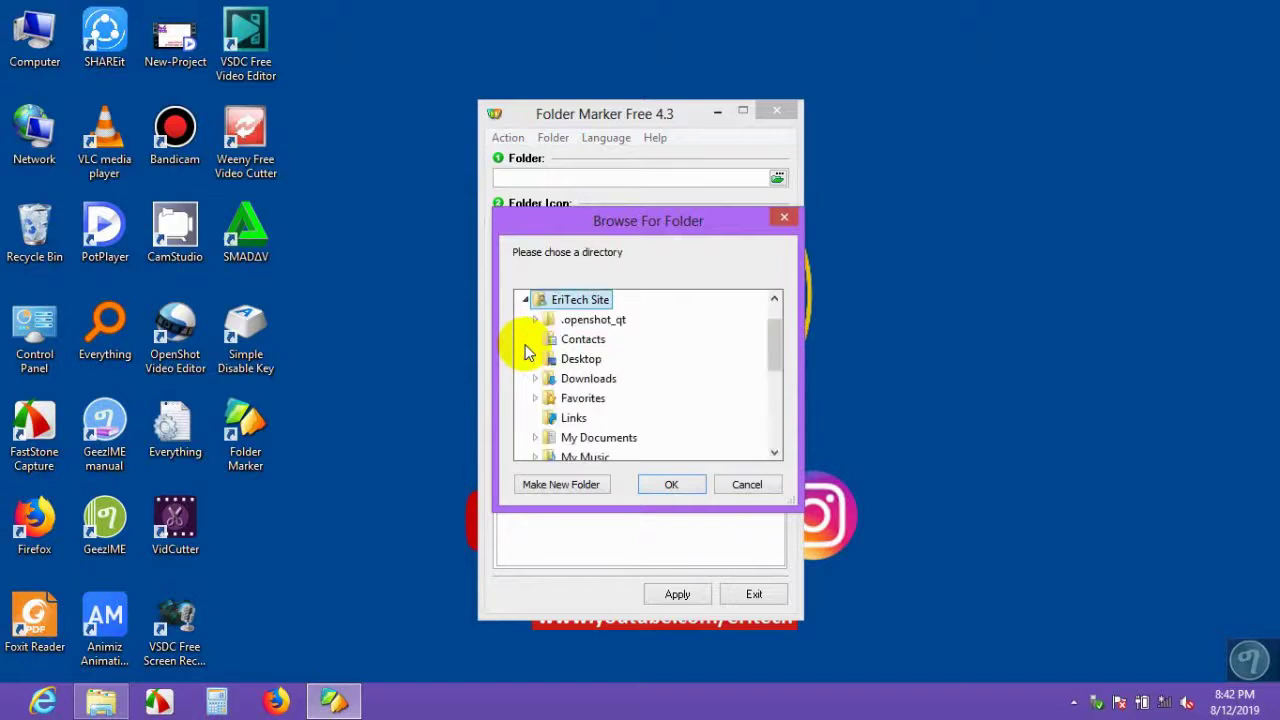
left_click(535, 378)
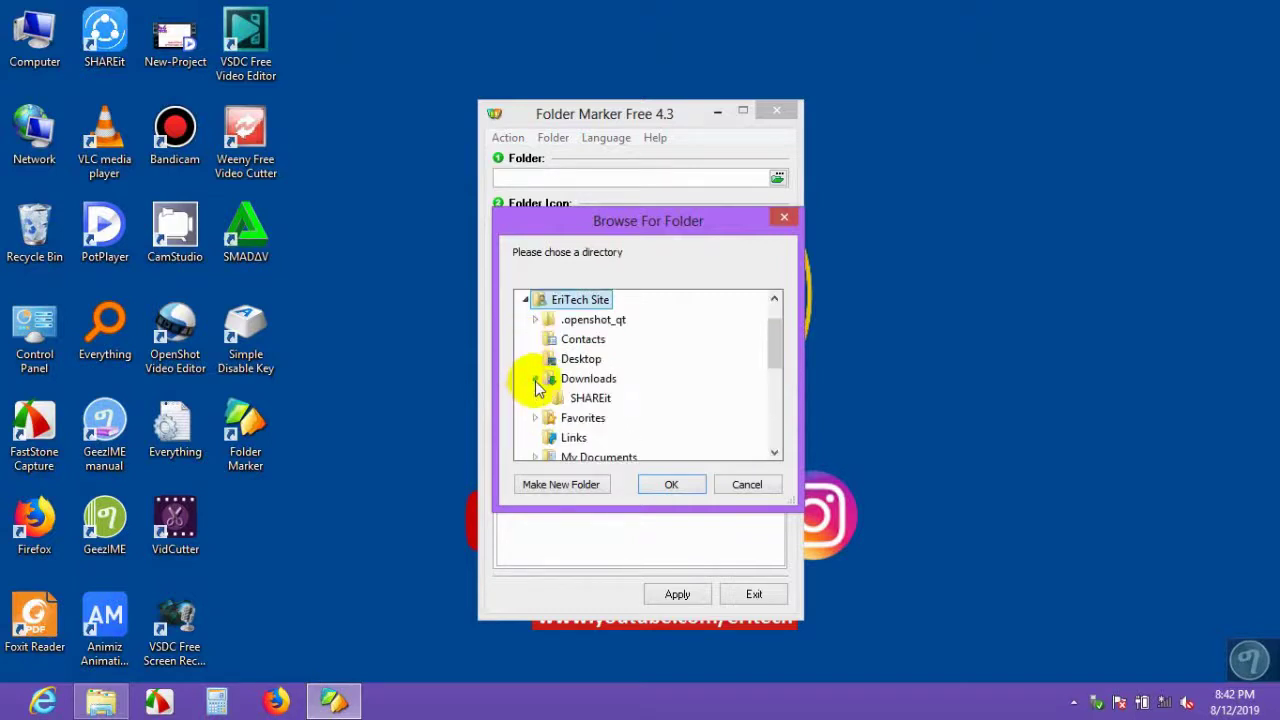
left_click(579, 400)
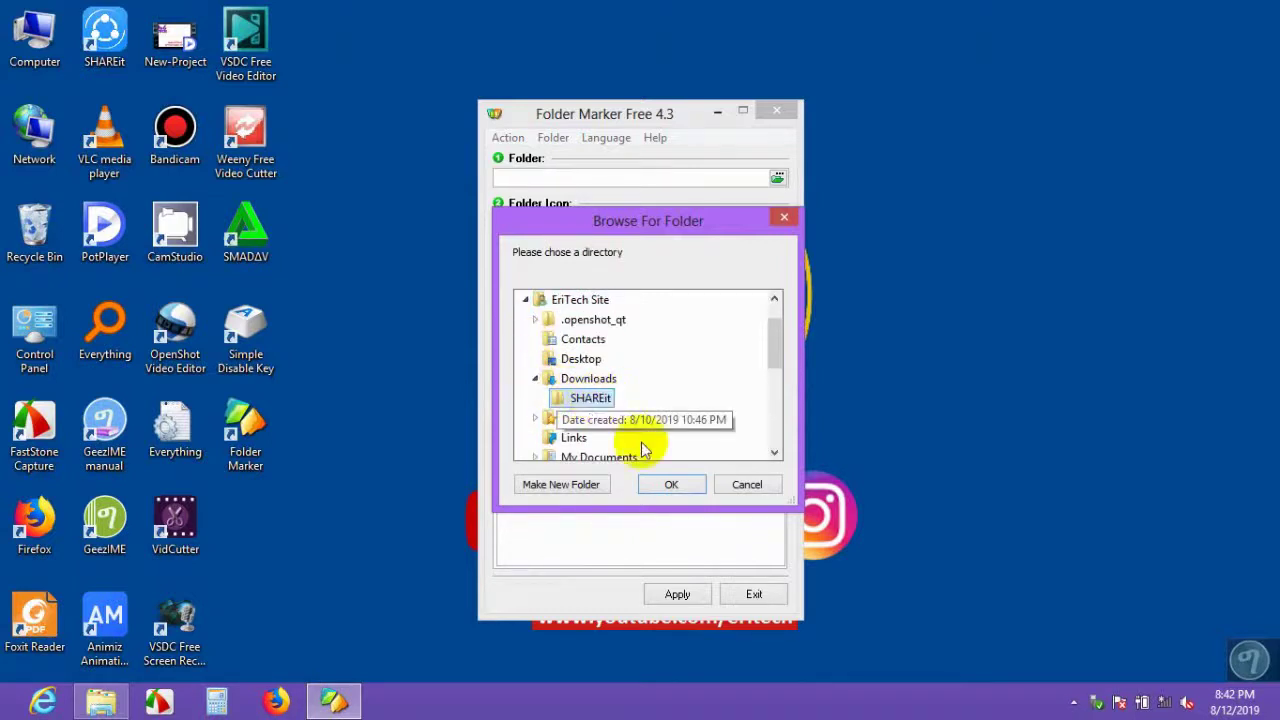
left_click(669, 486)
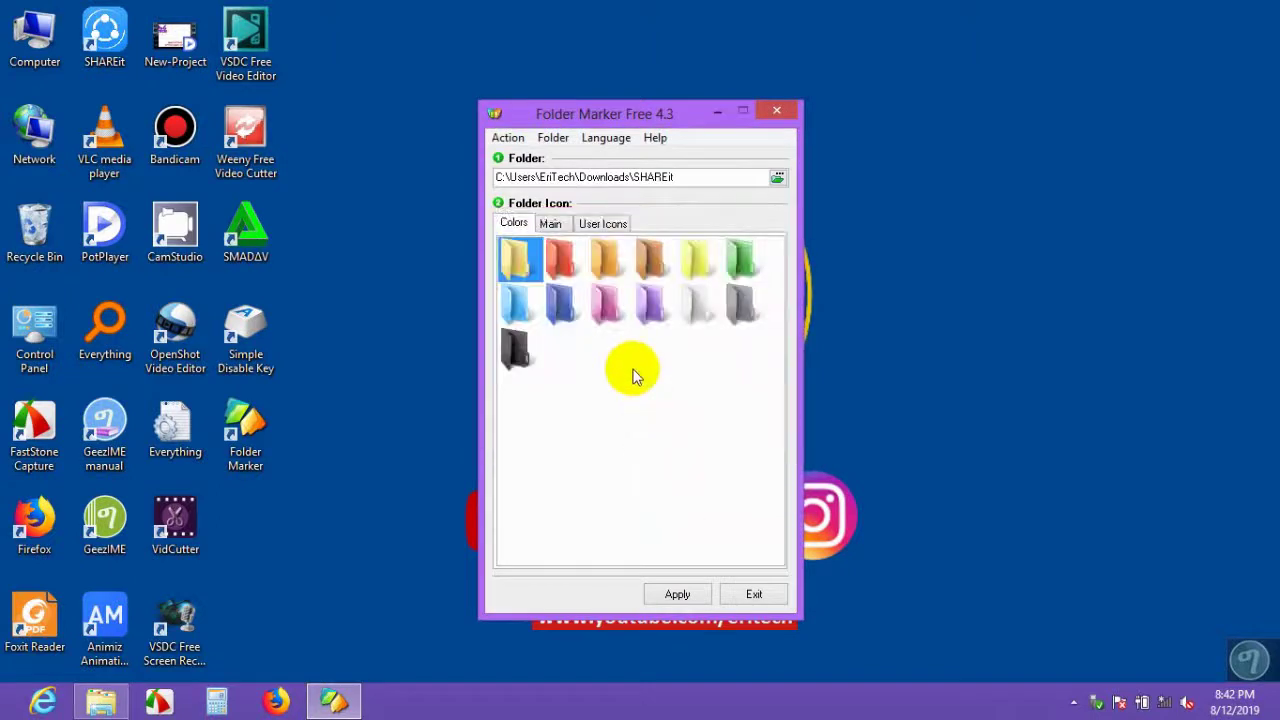
Pick the Green colour icon, look through the Main and User Icons sets, and apply green to the SHAREit folder.
left_click(740, 262)
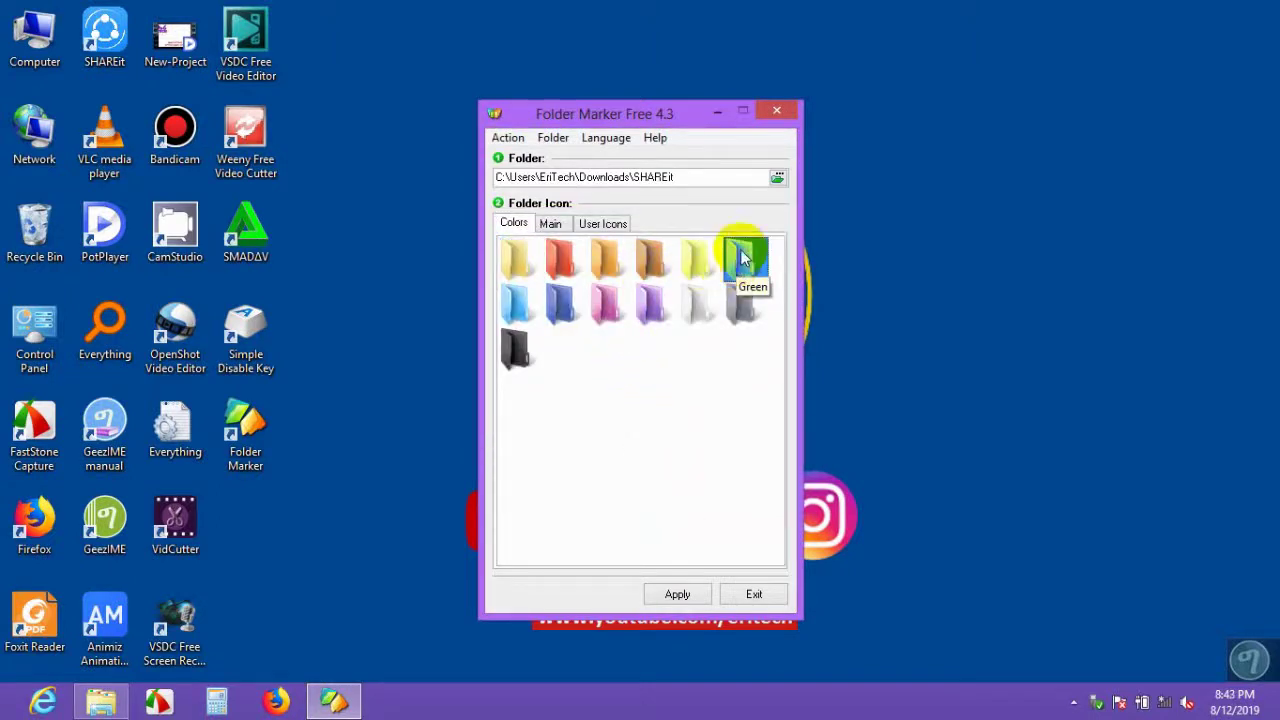
left_click(556, 225)
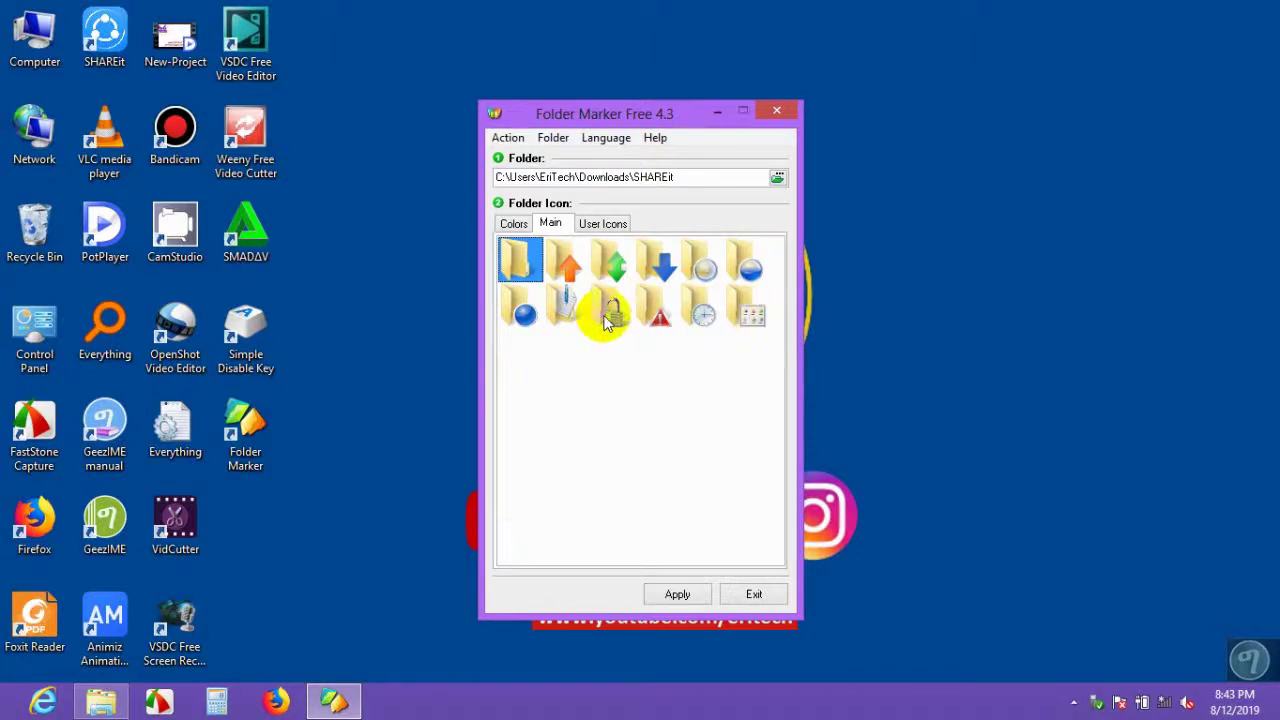
left_click(600, 224)
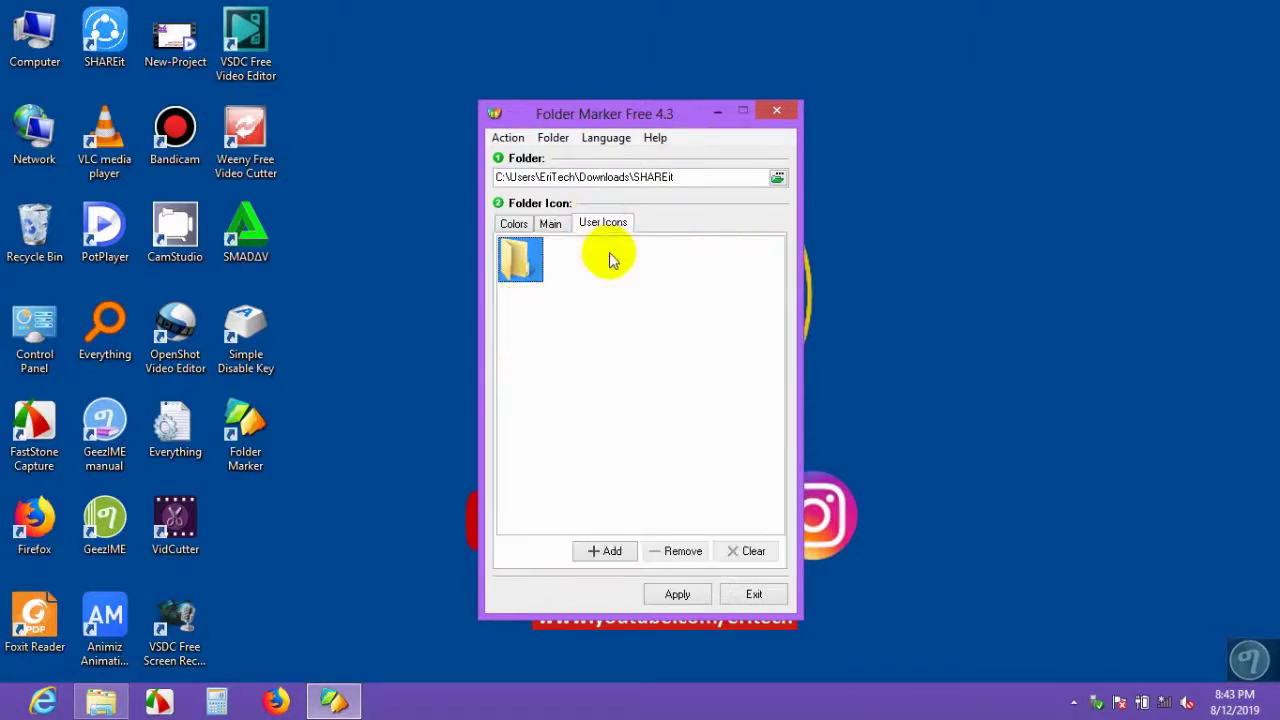
left_click(515, 230)
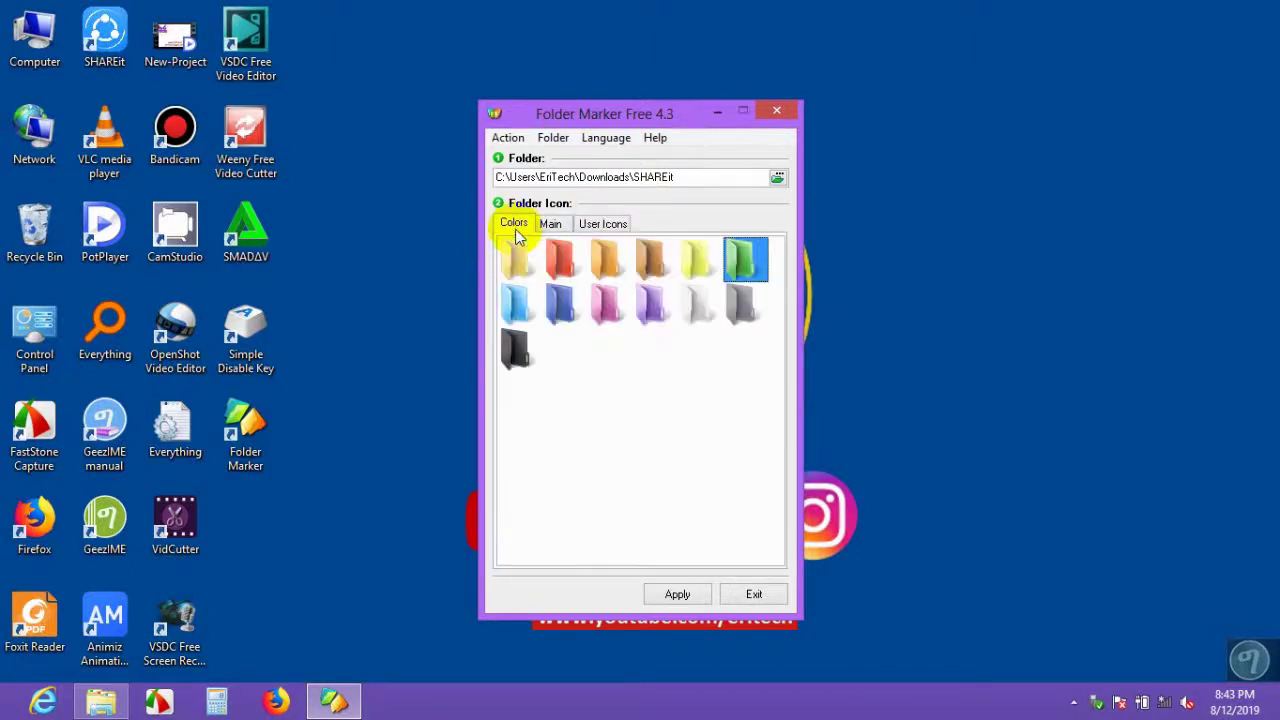
left_click(677, 594)
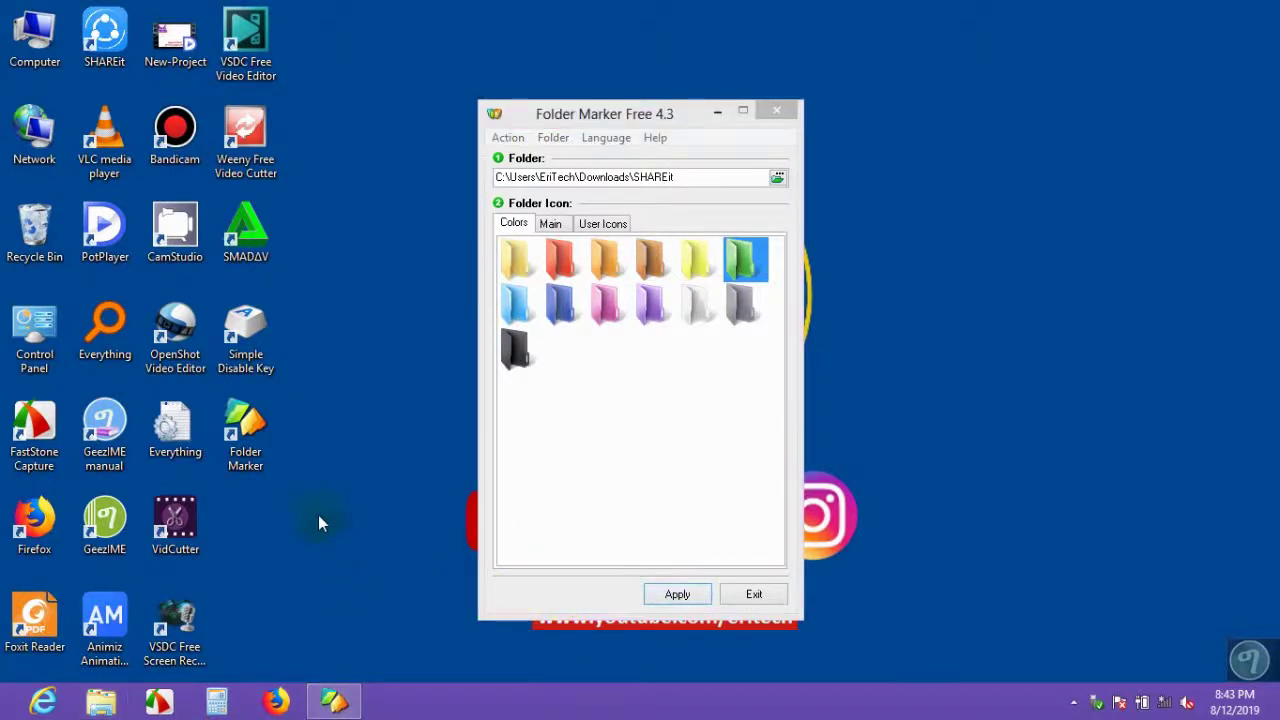
Open the Computer window in File Explorer and resize it so Folder Marker's folder path stays visible above it.
double_click(41, 42)
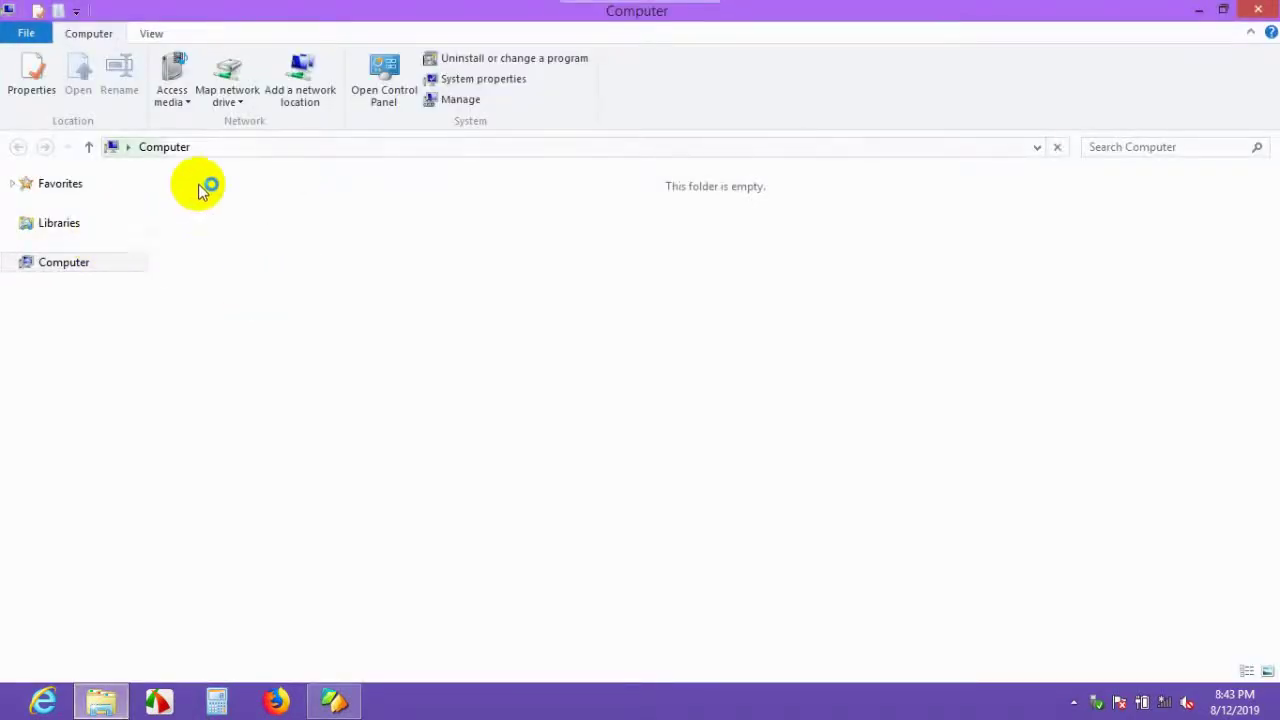
double_click(477, 18)
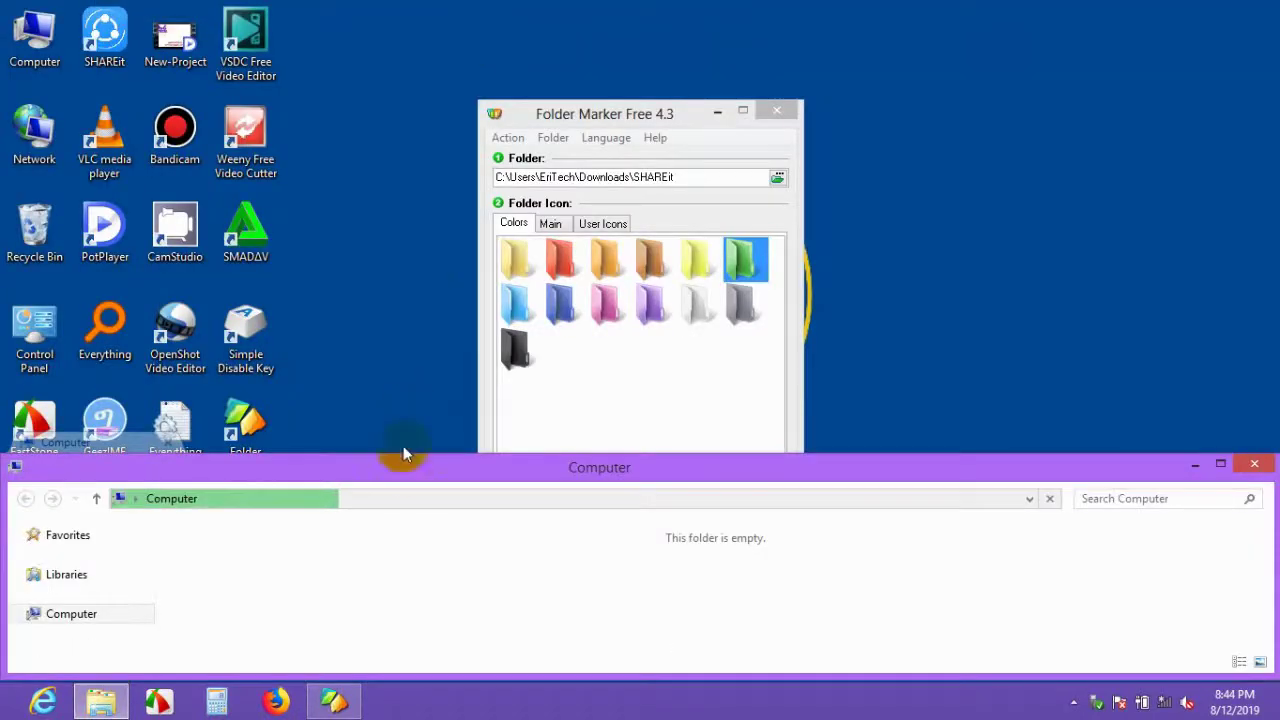
left_click_drag(413, 454, 424, 340)
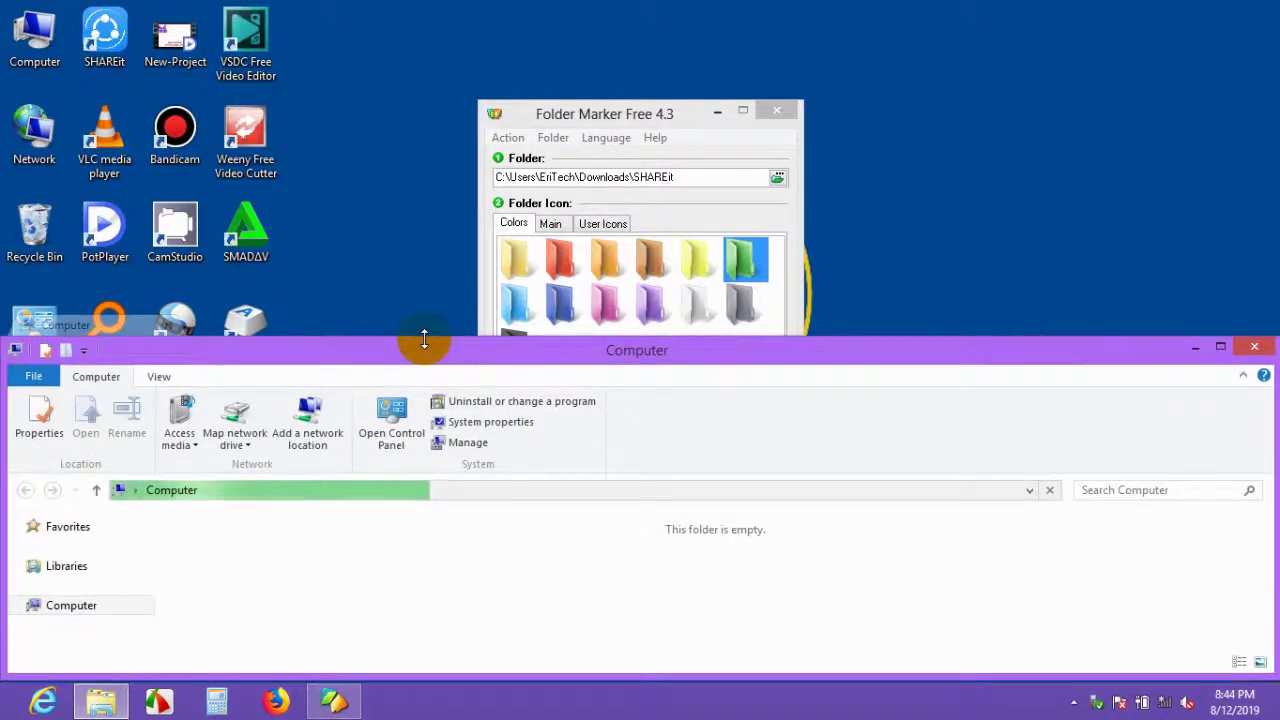
Check the marked folder's path in Folder Marker and open the Downloads folder in File Explorer.
left_click(507, 178)
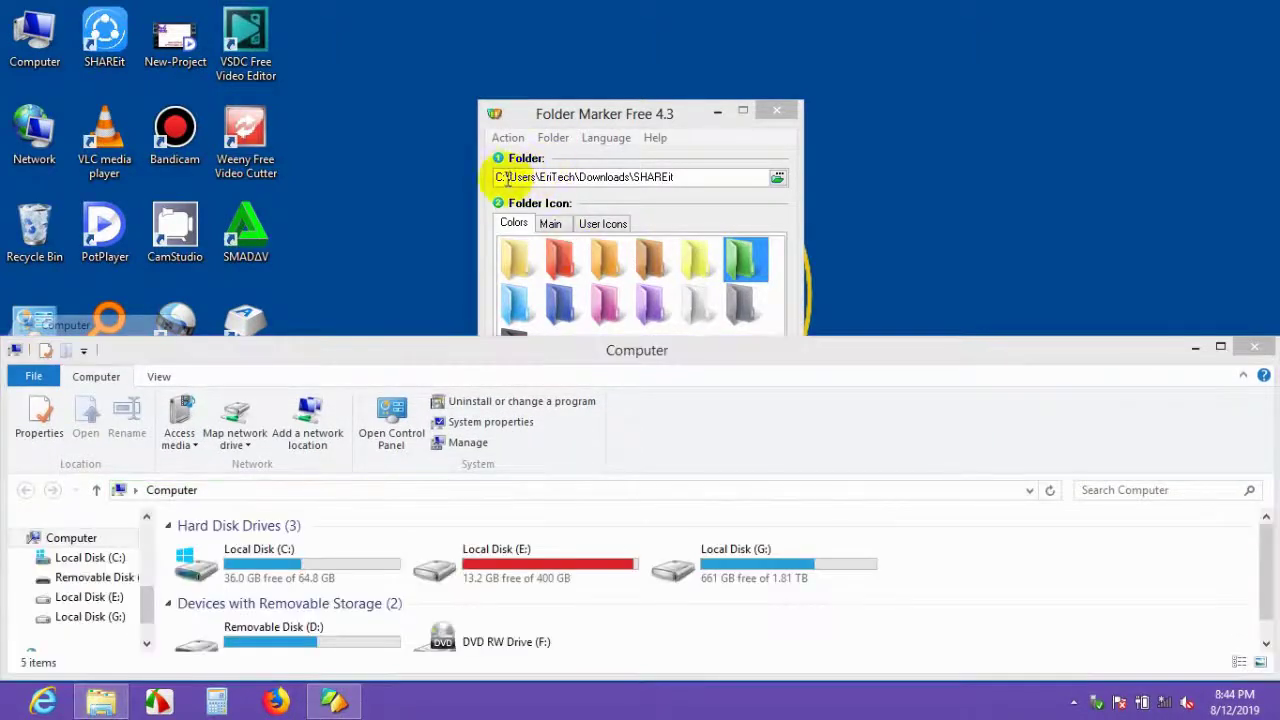
left_click_drag(498, 177, 686, 177)
left_click(680, 177)
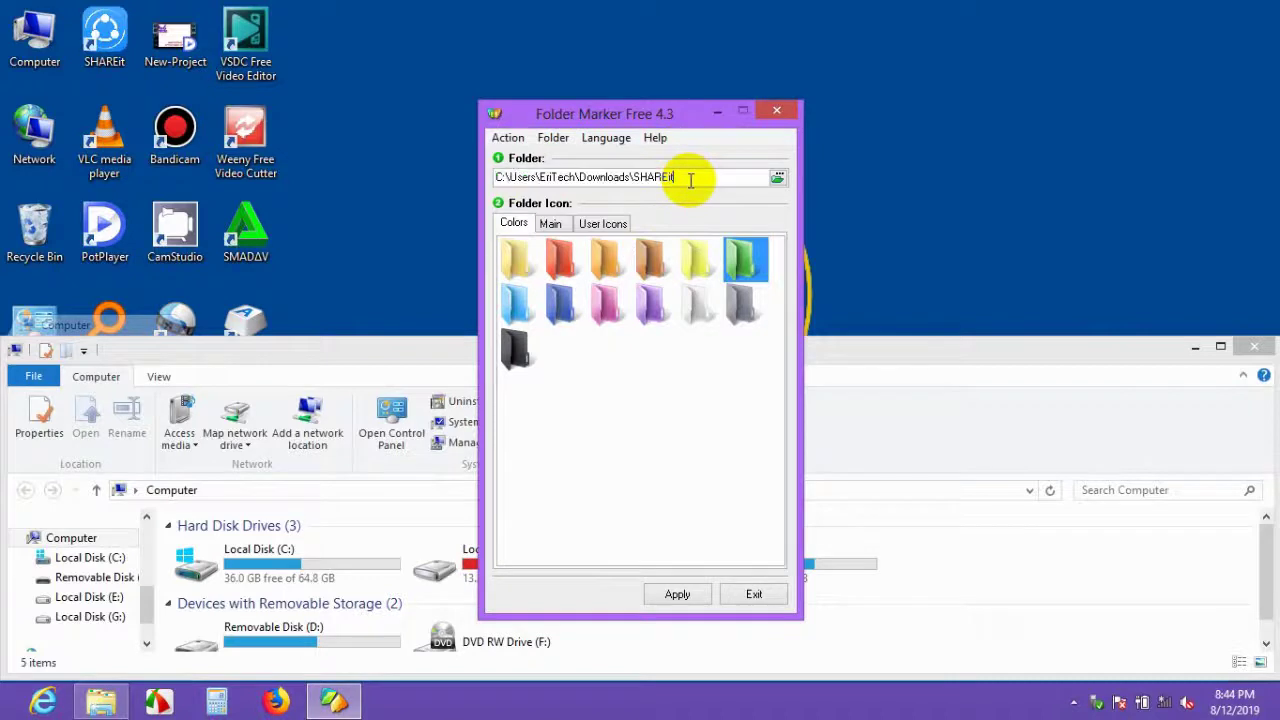
left_click(150, 558)
scroll(140, 560, "up", 5)
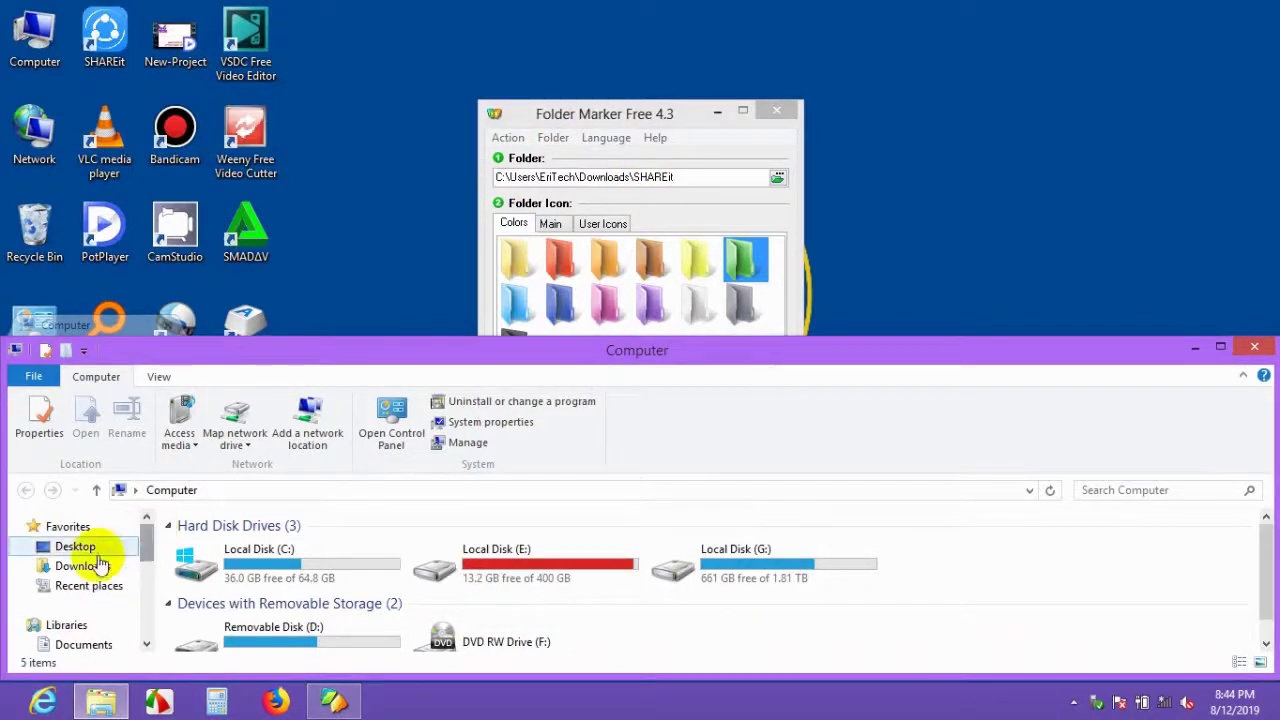
left_click(85, 567)
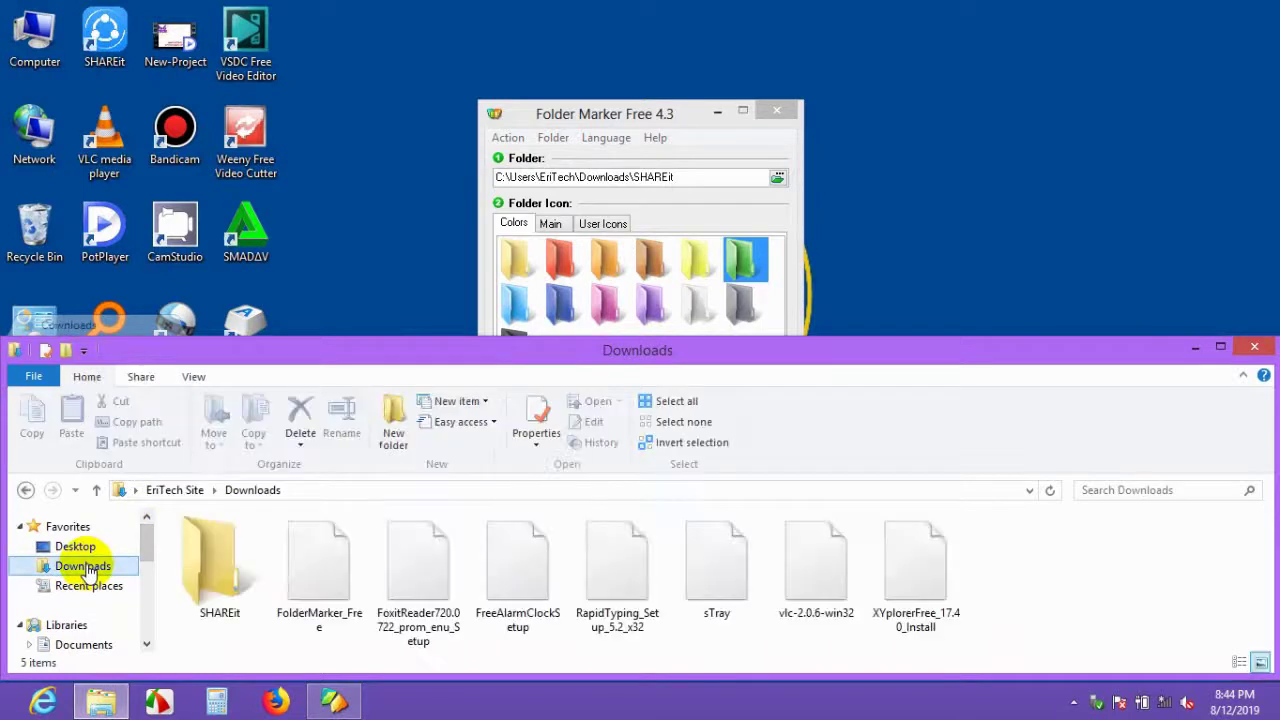
Inspect the recoloured SHAREit folder and its contents, return to Downloads, and close the File Explorer window.
left_click(197, 583)
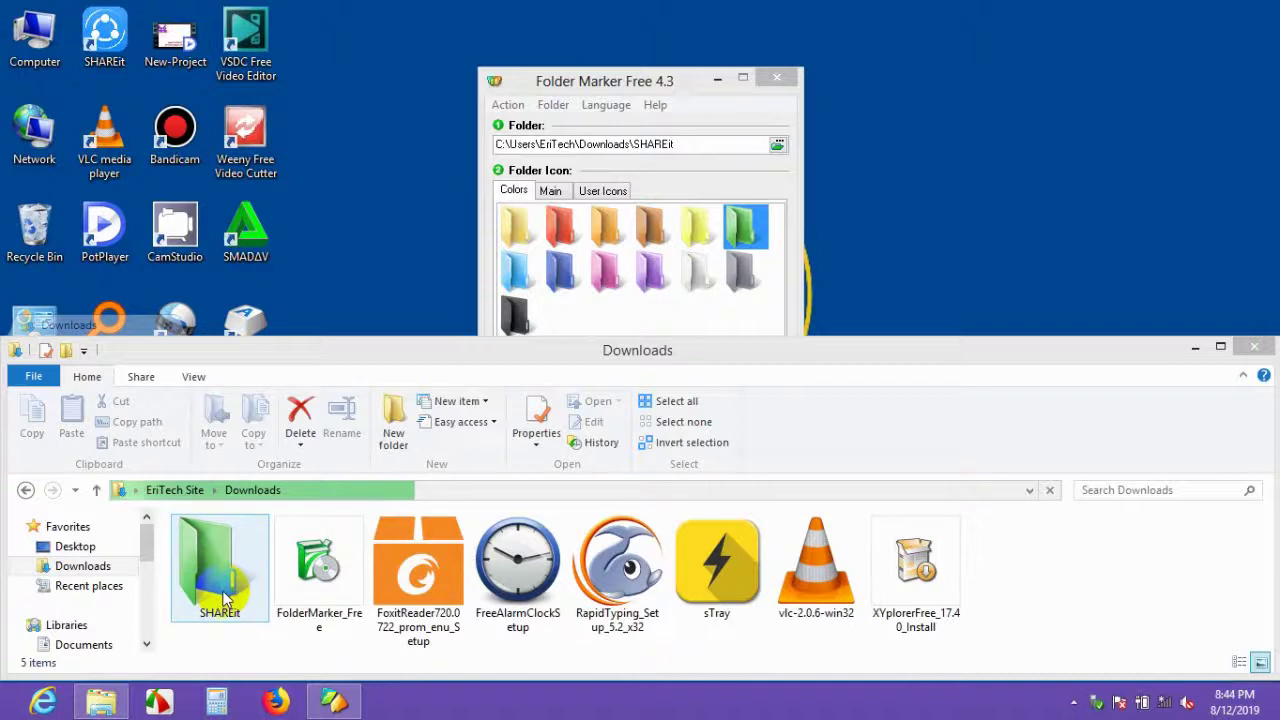
double_click(222, 594)
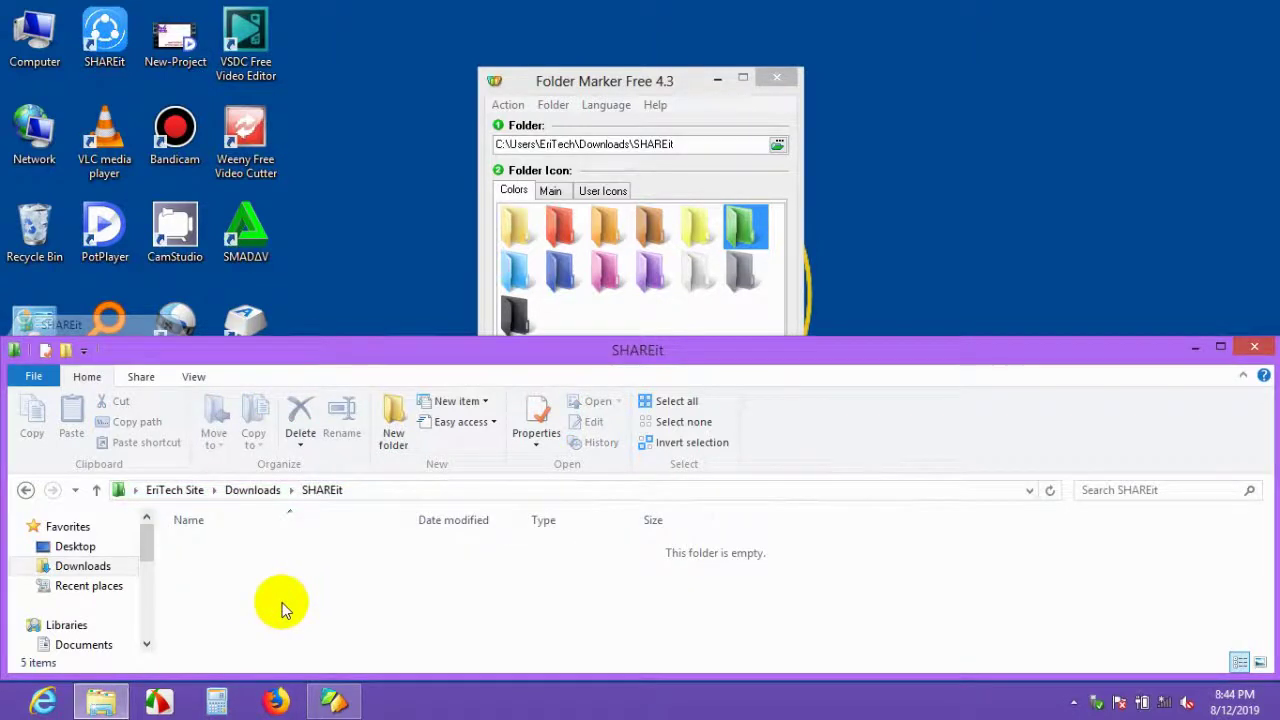
key("BackSpace")
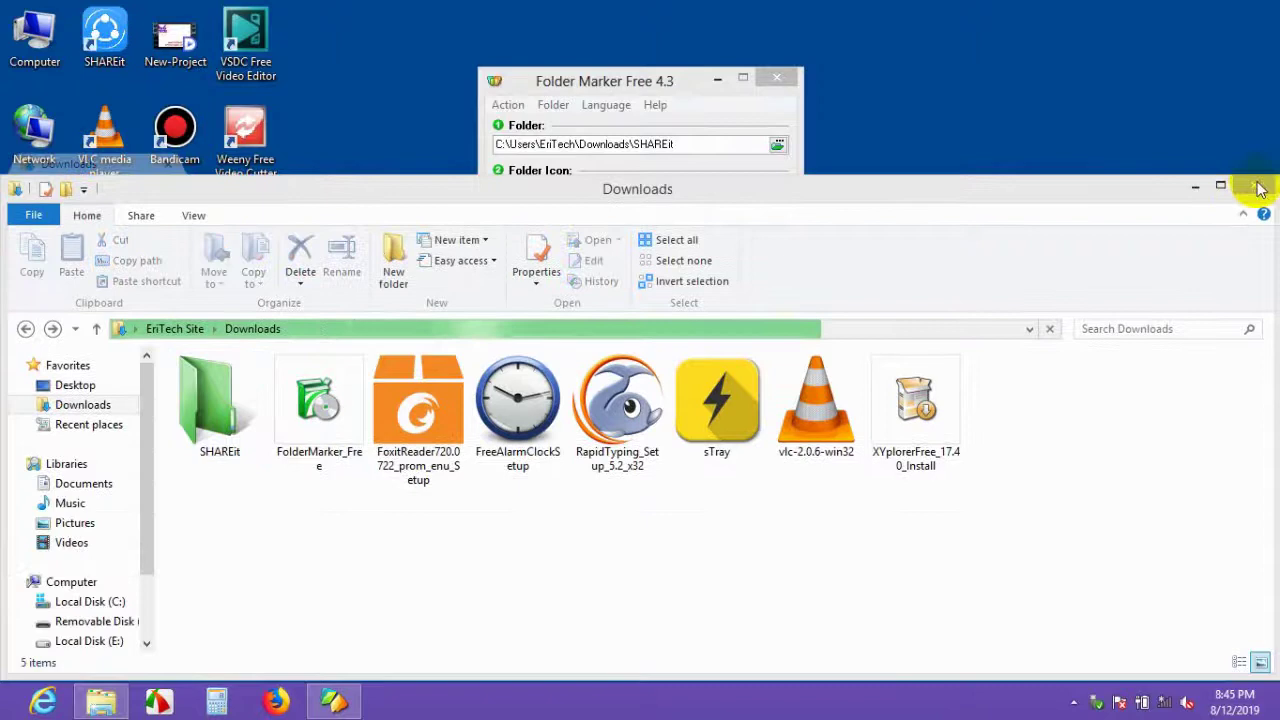
left_click(1250, 180)
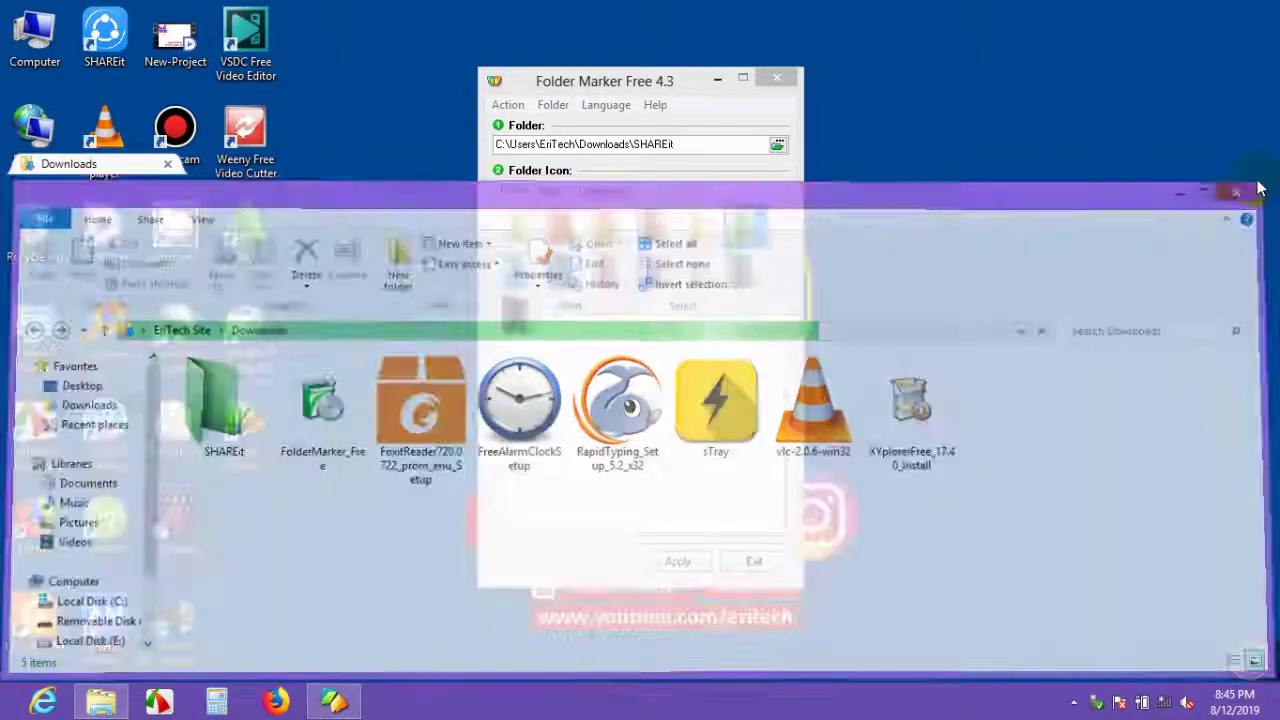
Close Folder Marker and launch it again from its desktop shortcut.
left_click(776, 77)
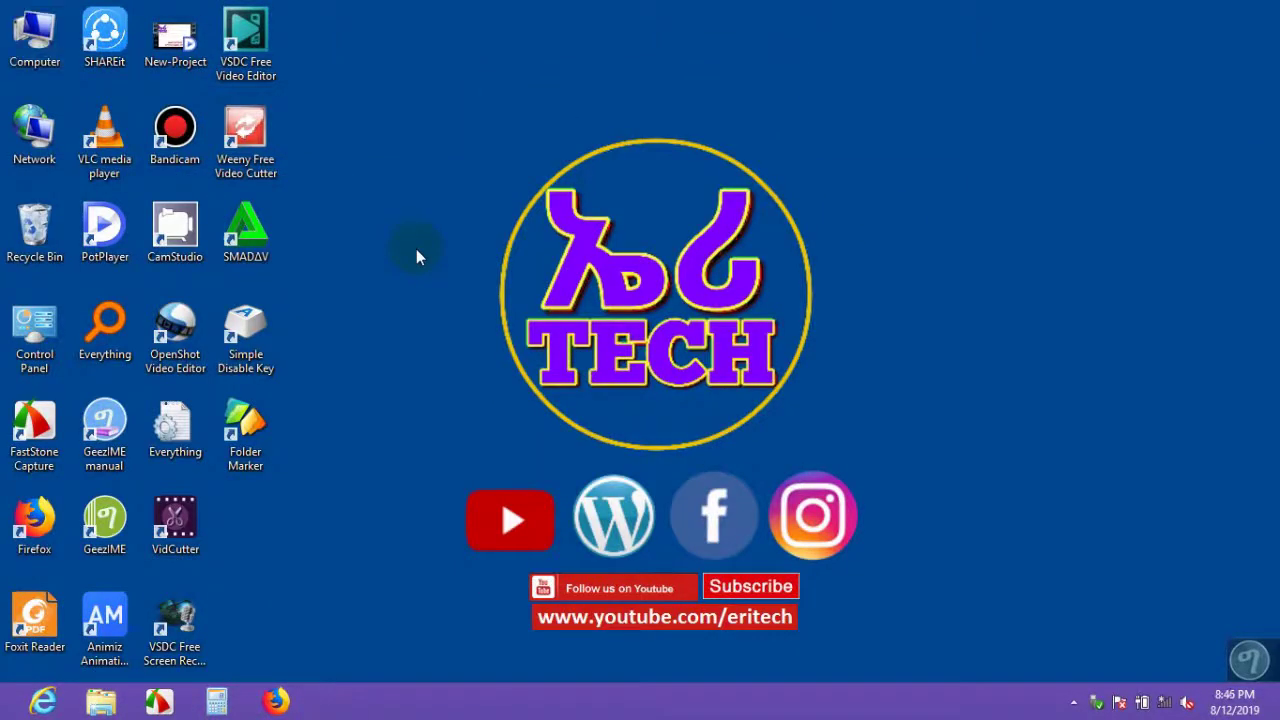
left_click(247, 425)
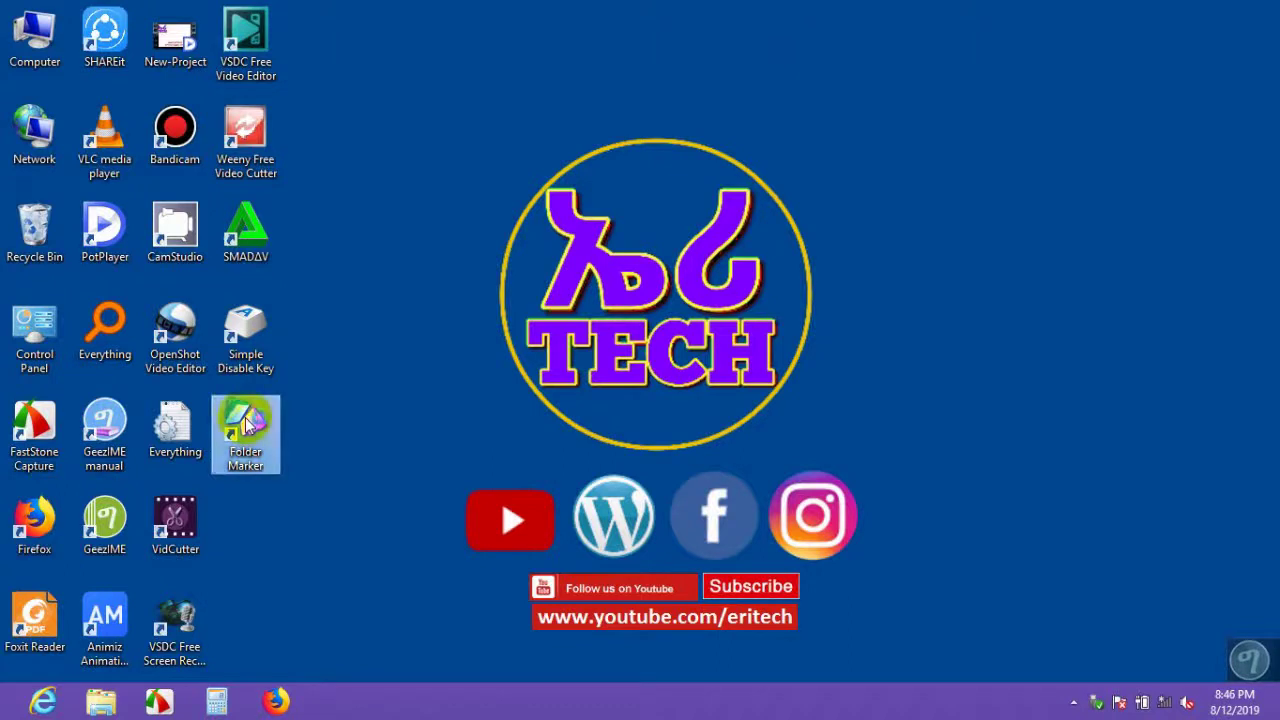
double_click(247, 425)
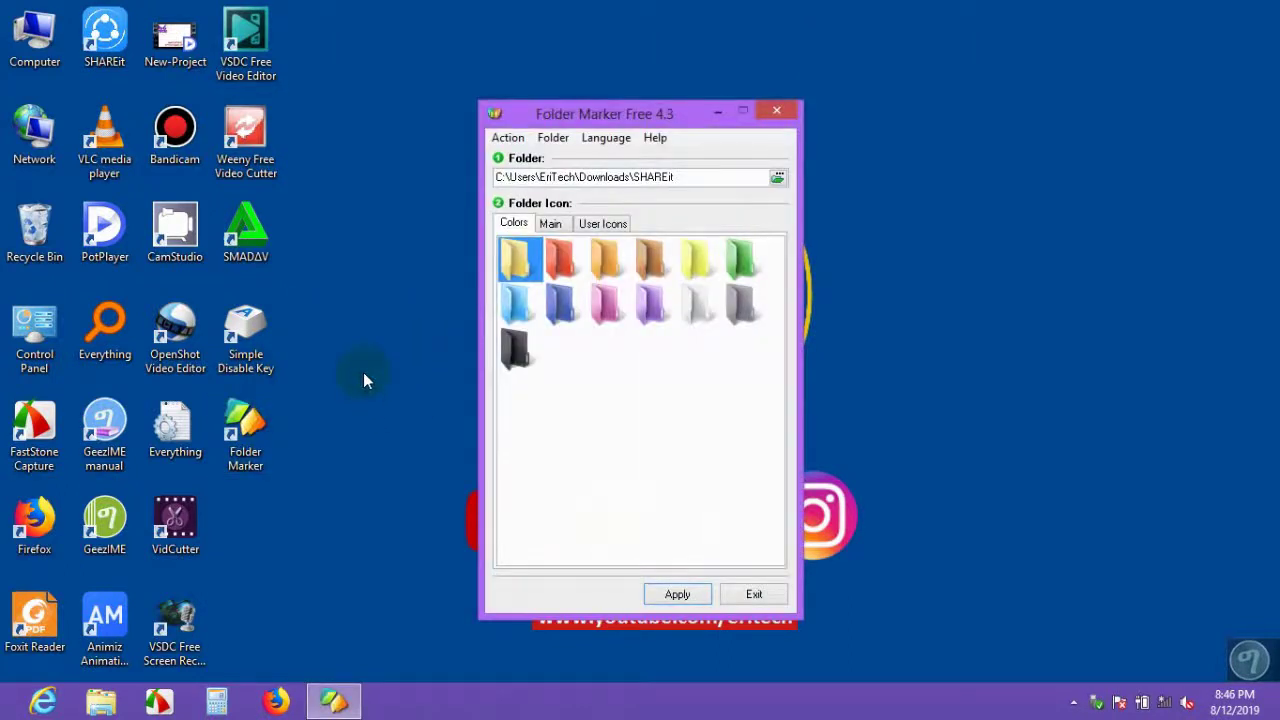
Open a File Explorer window from the desktop's Computer shortcut and go to the Downloads folder.
left_click(40, 38)
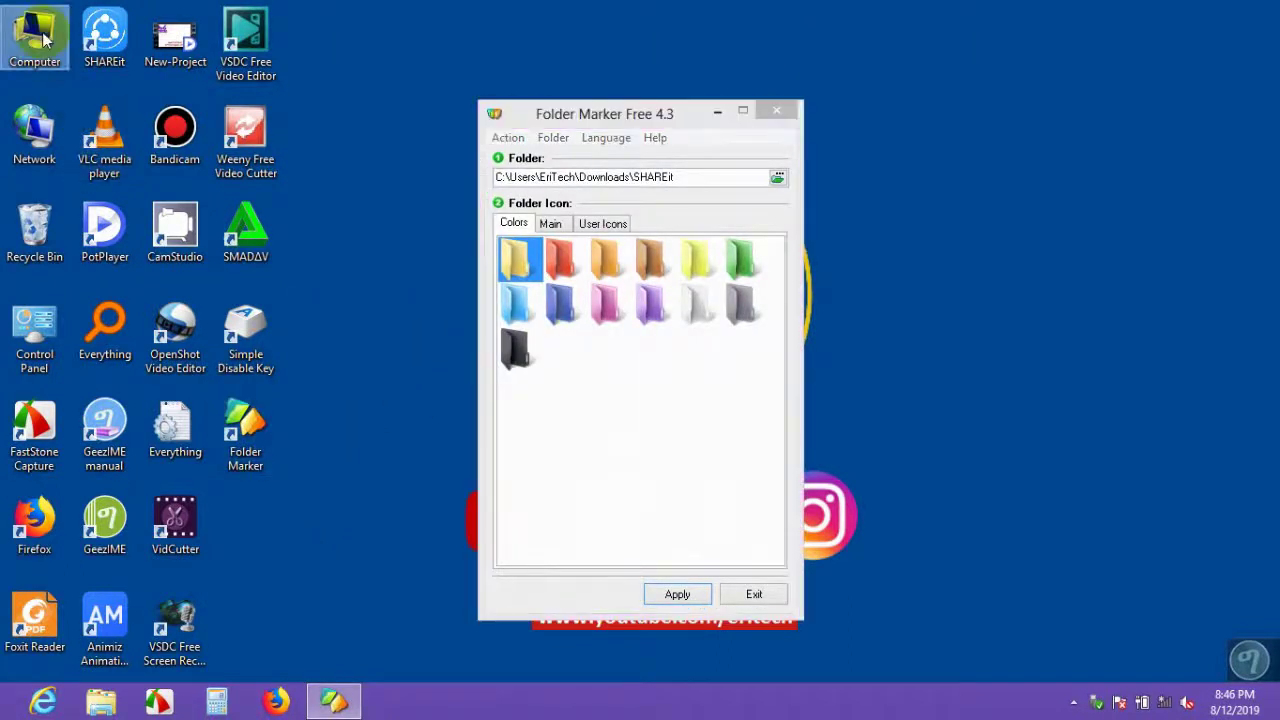
double_click(40, 38)
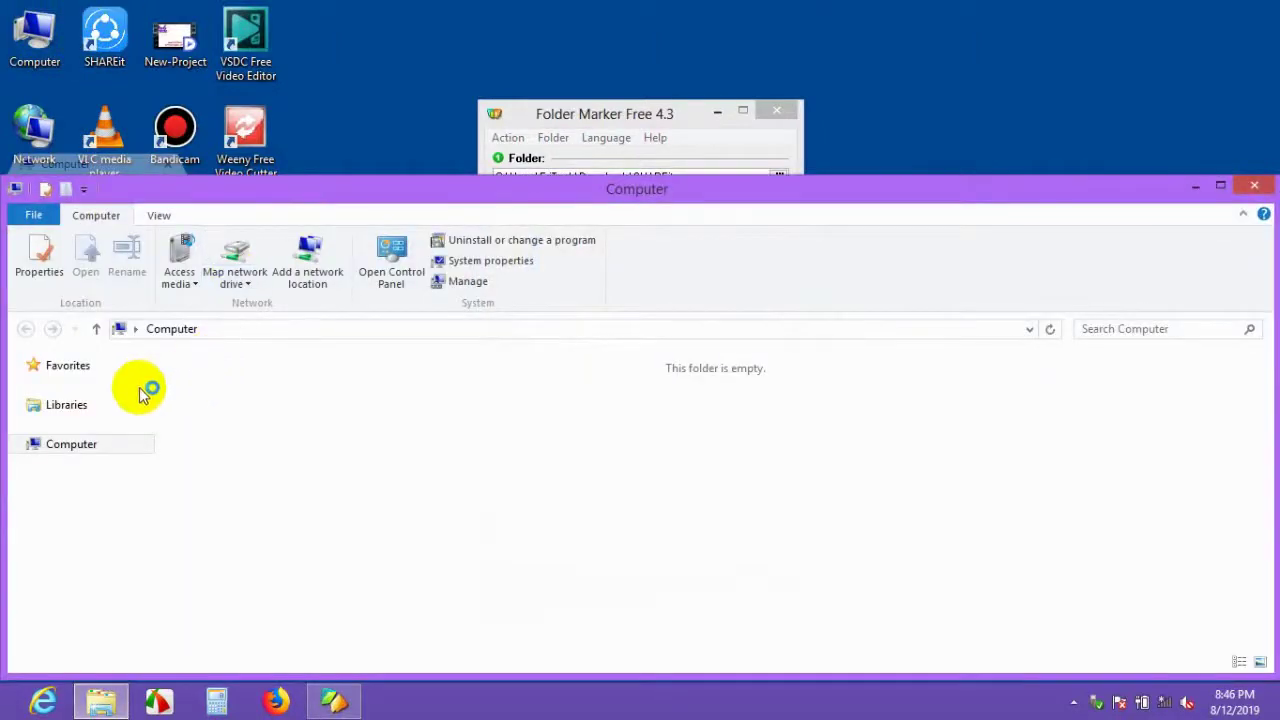
left_click(56, 408)
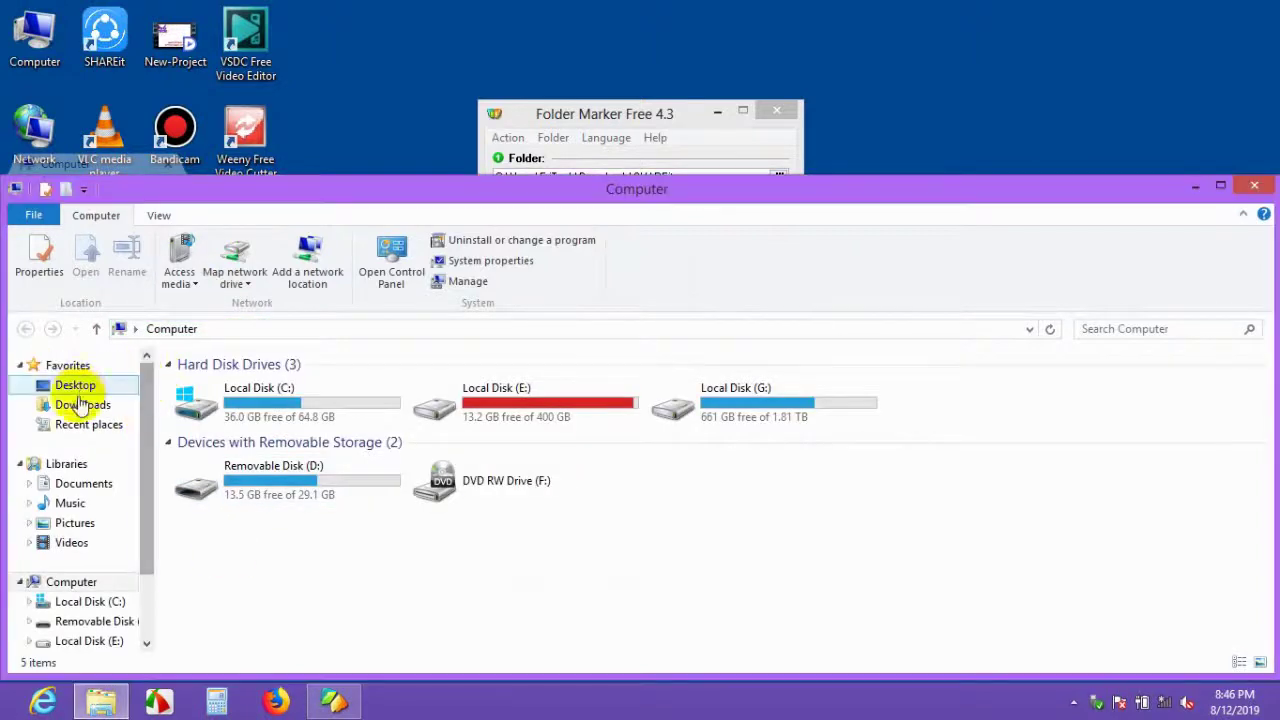
left_click(80, 404)
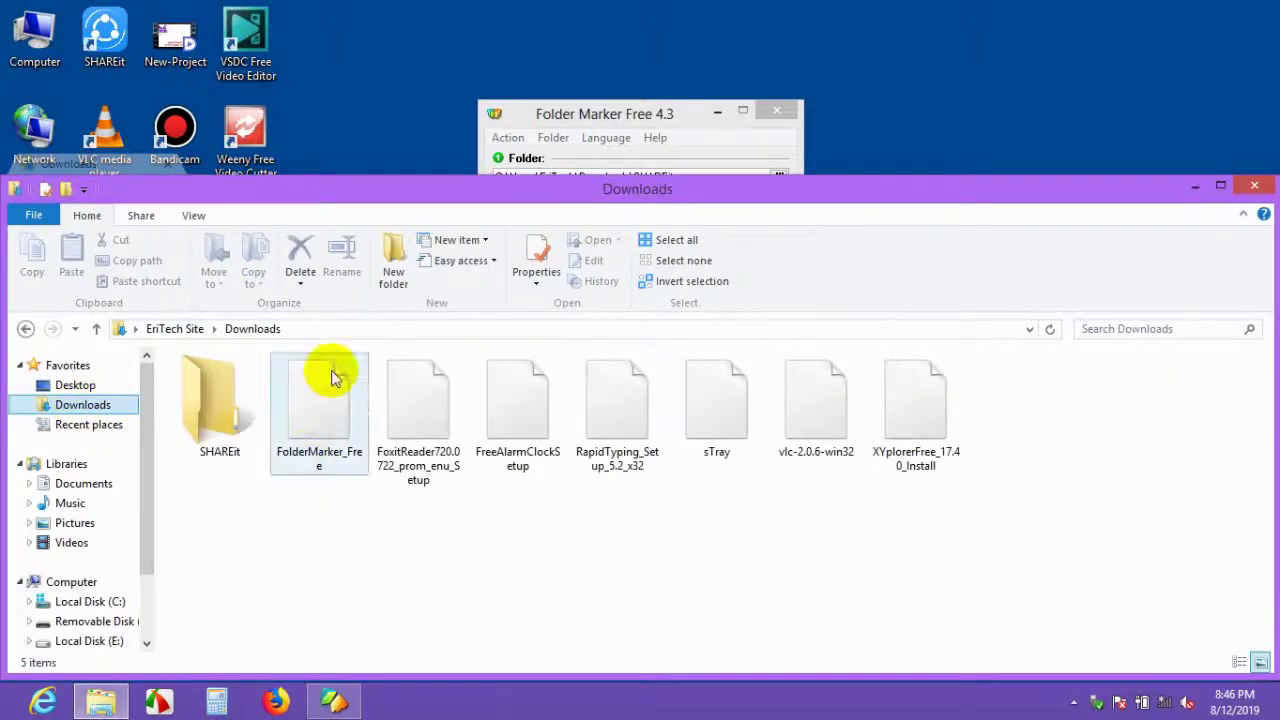
Create a new folder in Downloads and name it IMPORTANT FILES.
left_click(393, 275)
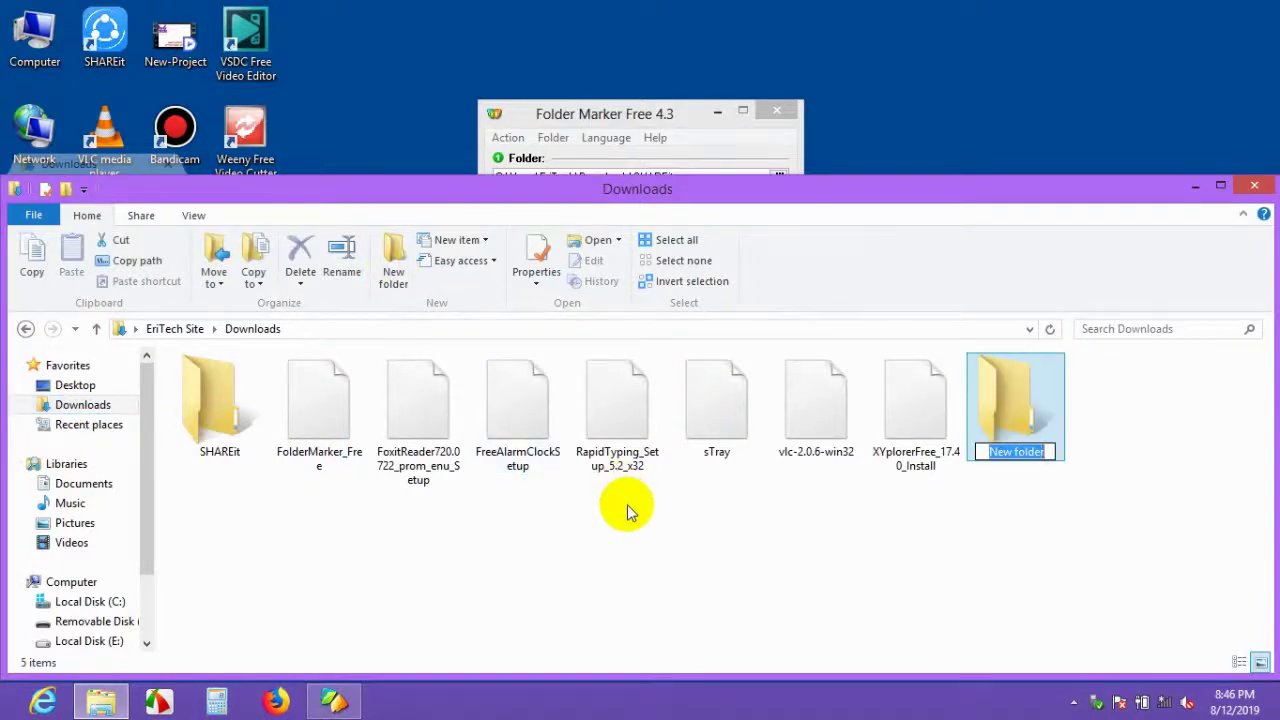
type("i")
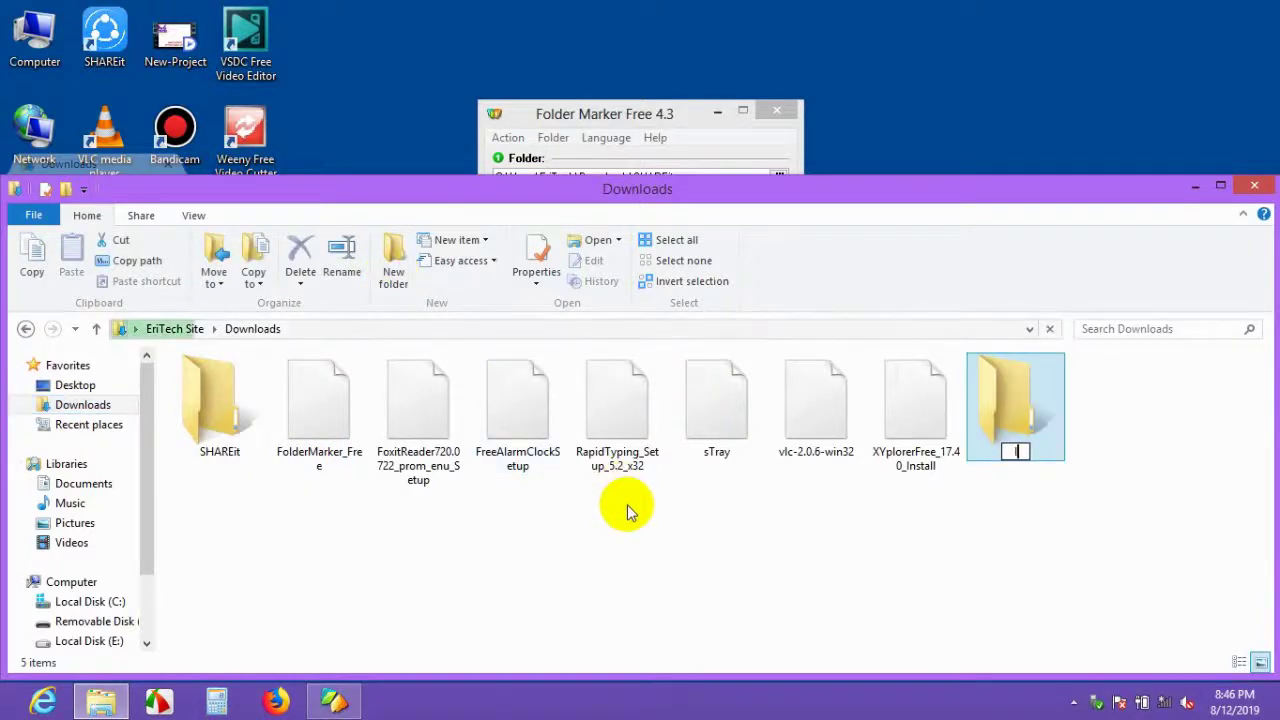
type("MPORTA")
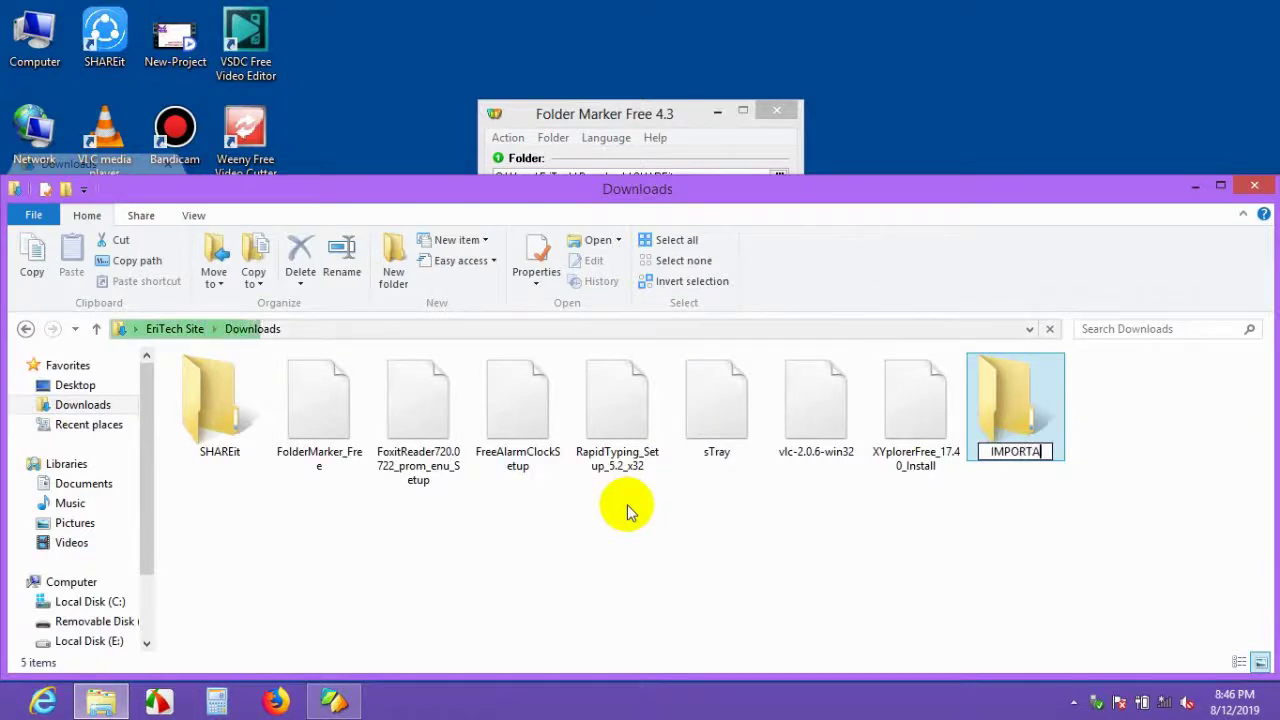
type("NT FILES")
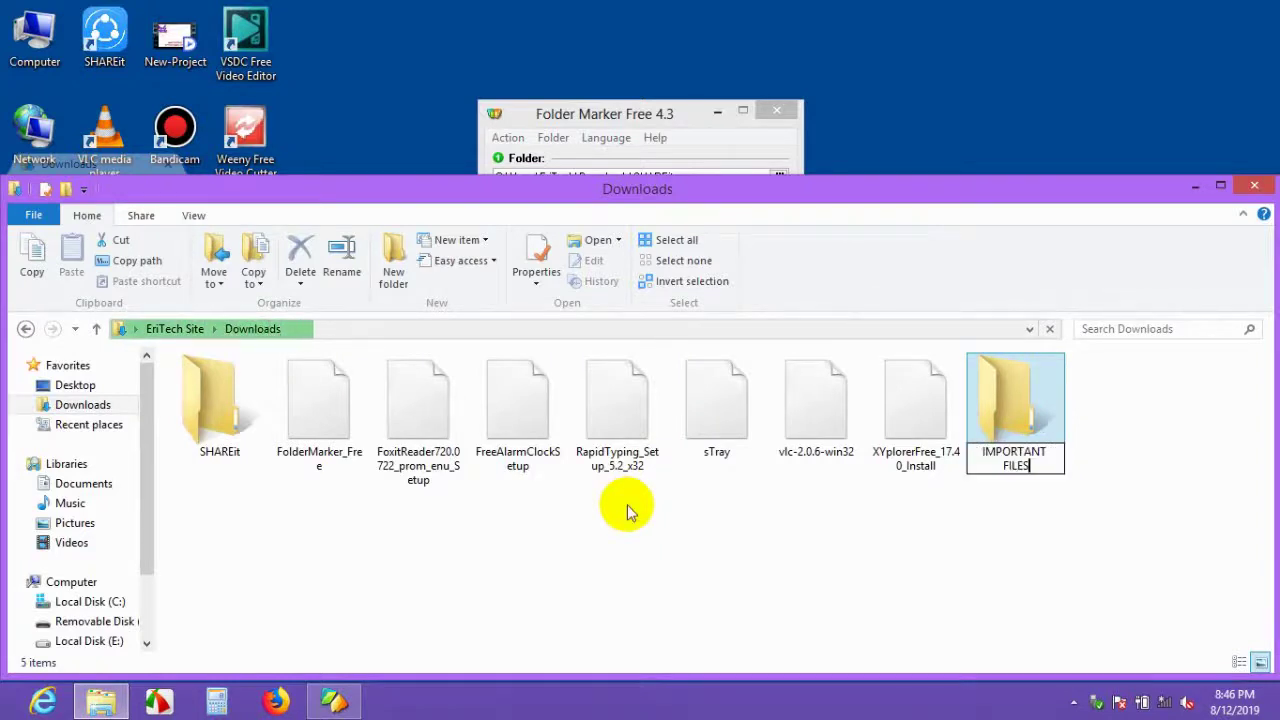
key("Escape")
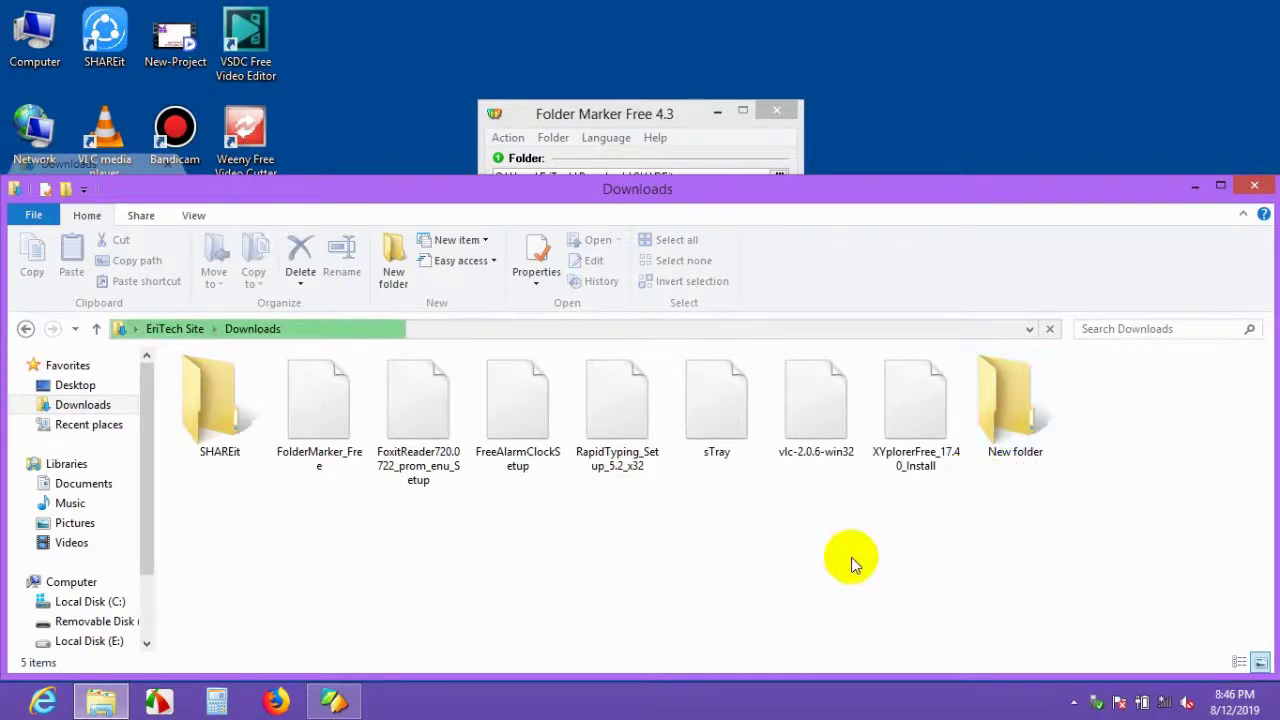
Switch to Folder Marker and choose the IMPORTANT FILES folder in Downloads as the folder to mark.
left_click(640, 116)
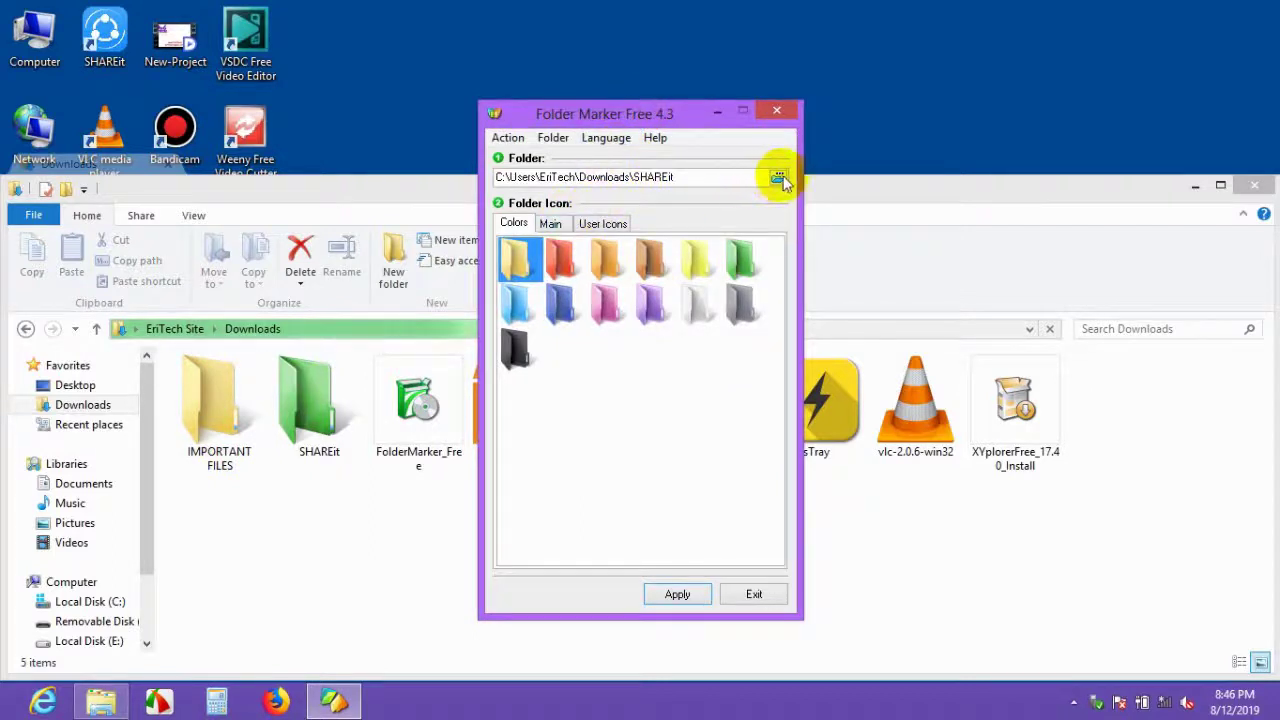
left_click(778, 178)
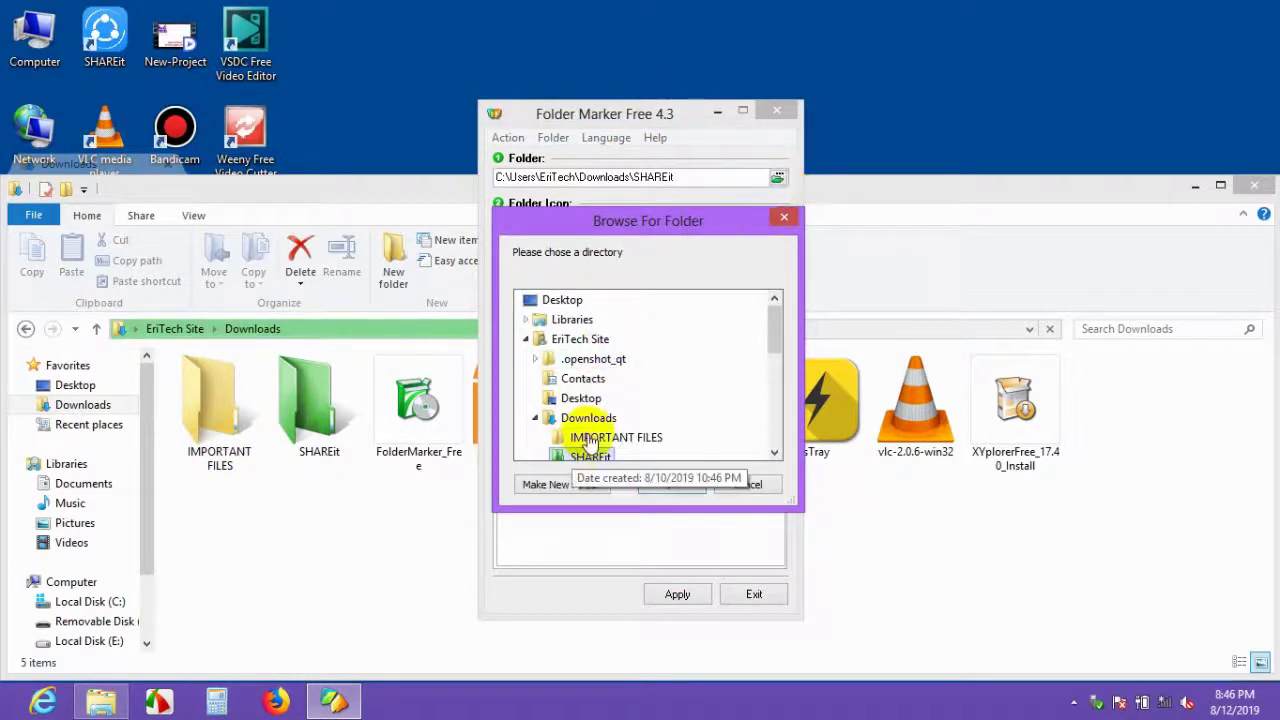
left_click(591, 446)
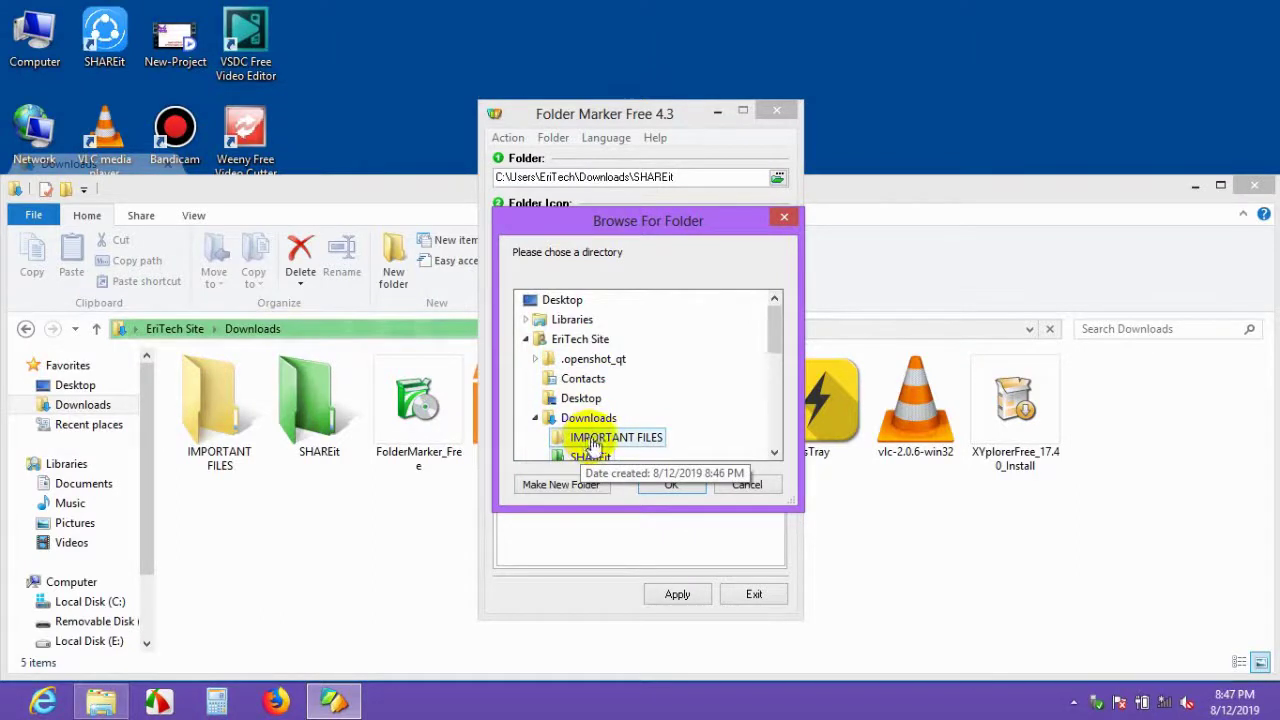
left_click(667, 485)
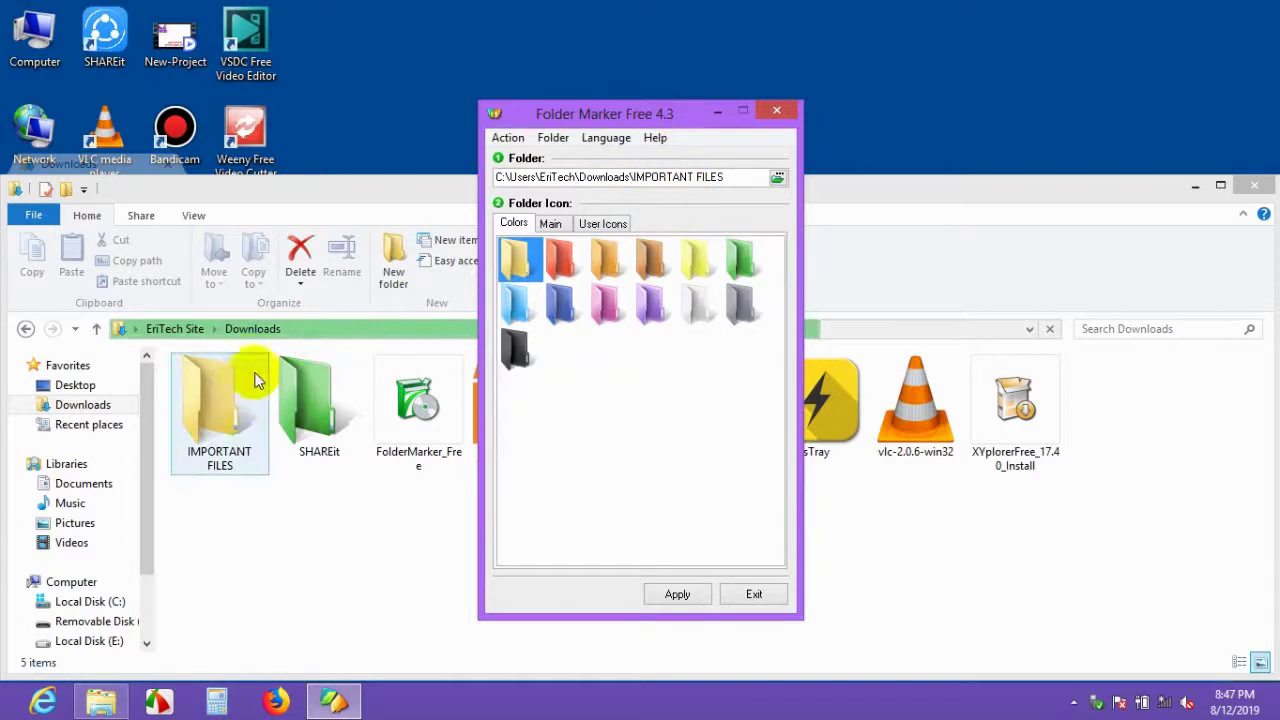
Apply the padlock icon from the Main icon set to the IMPORTANT FILES folder.
left_click(551, 224)
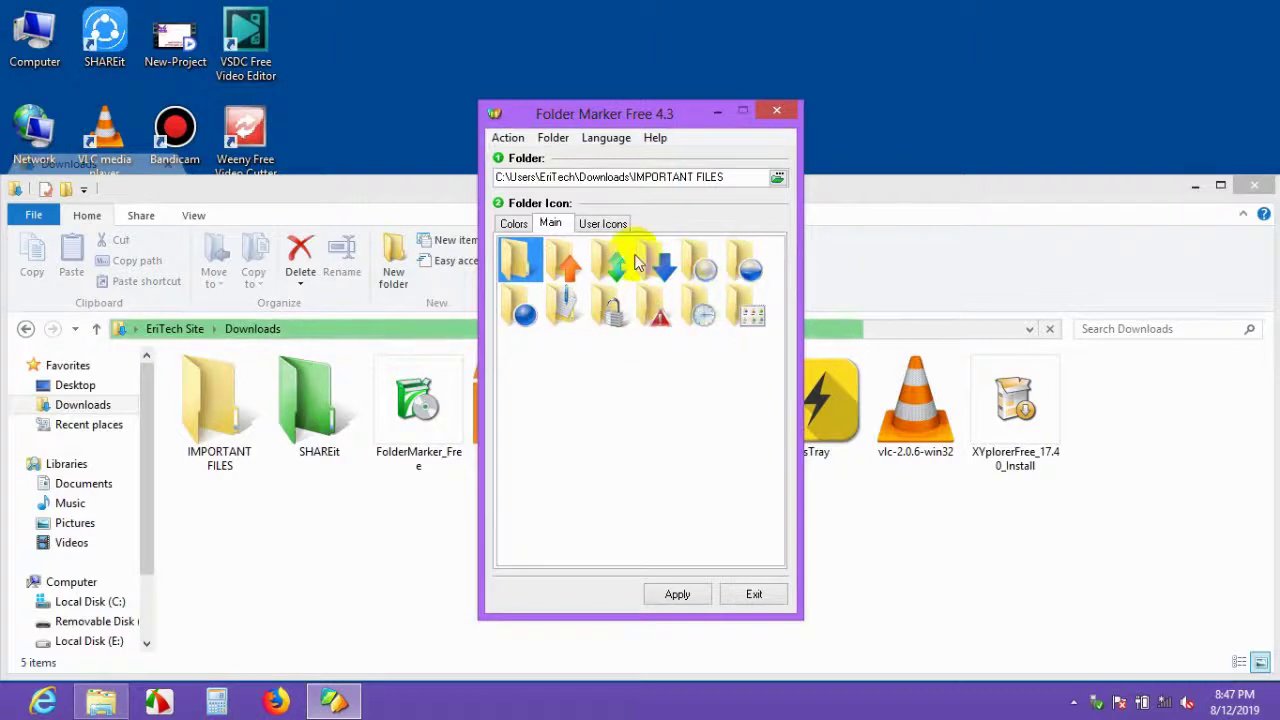
left_click(612, 310)
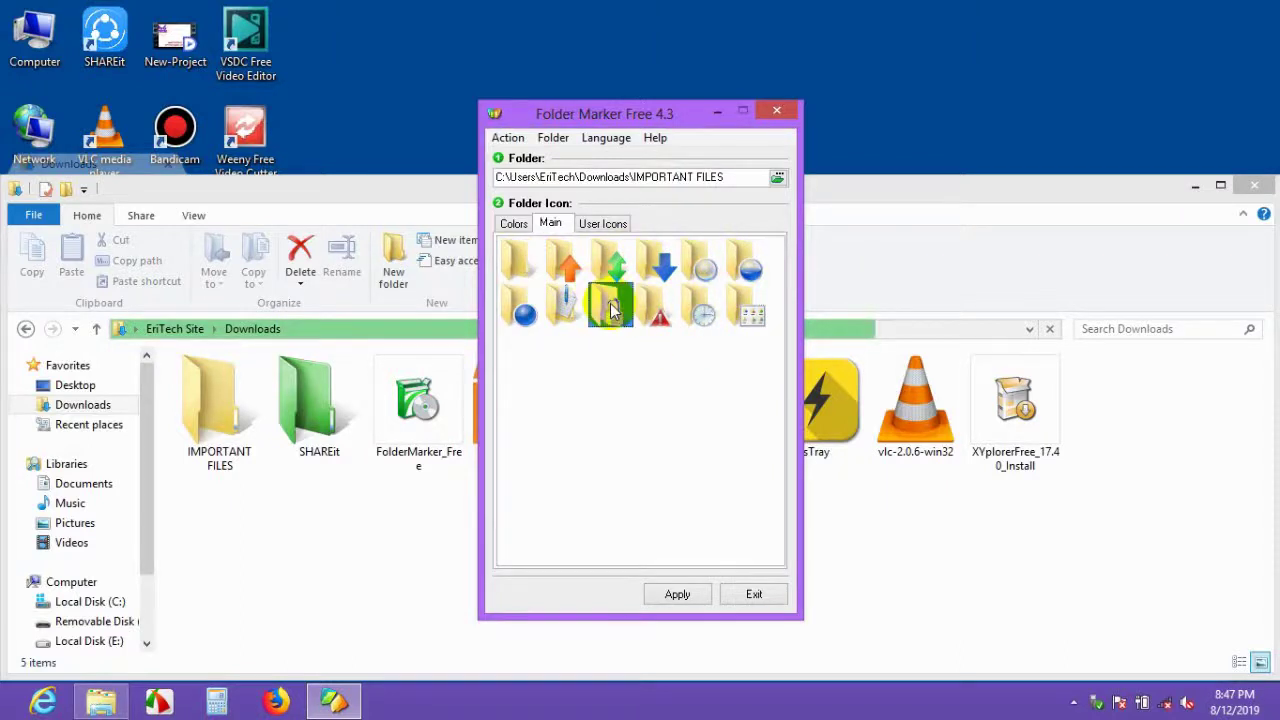
left_click(677, 594)
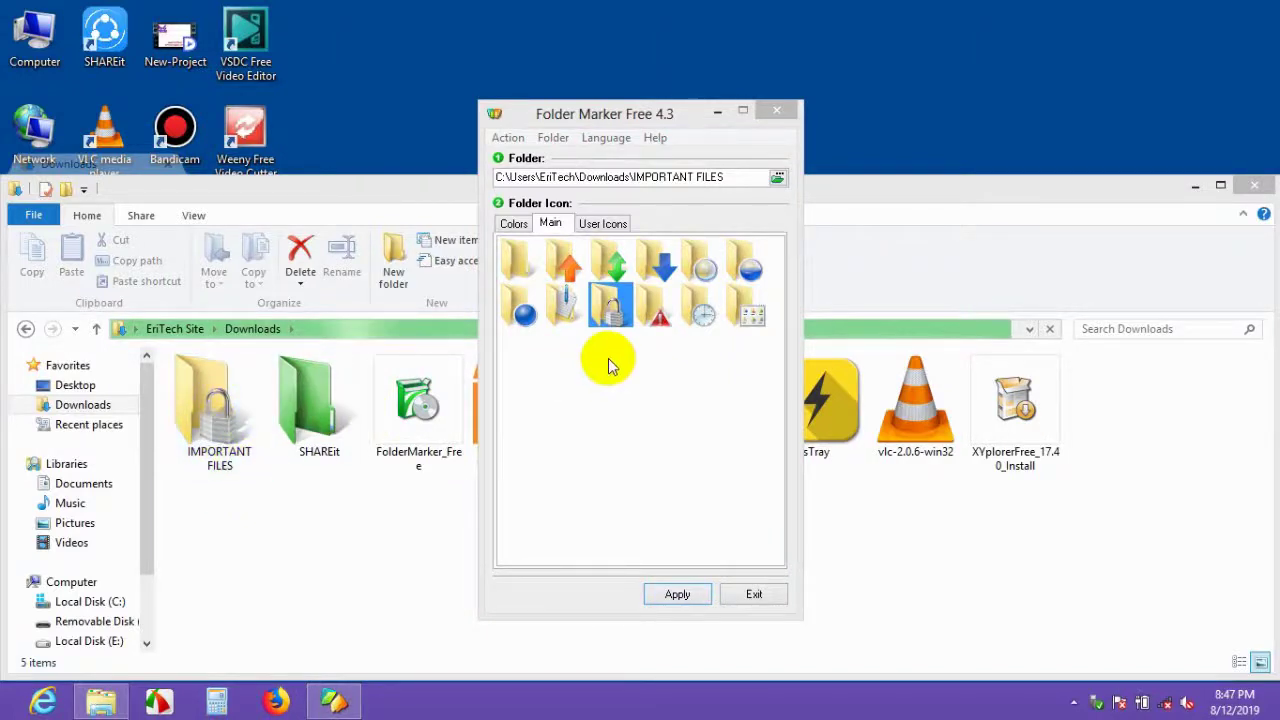
Apply the plain folder icon from User Icons to IMPORTANT FILES, and close Folder Marker and the Downloads window.
left_click(603, 225)
left_click(516, 268)
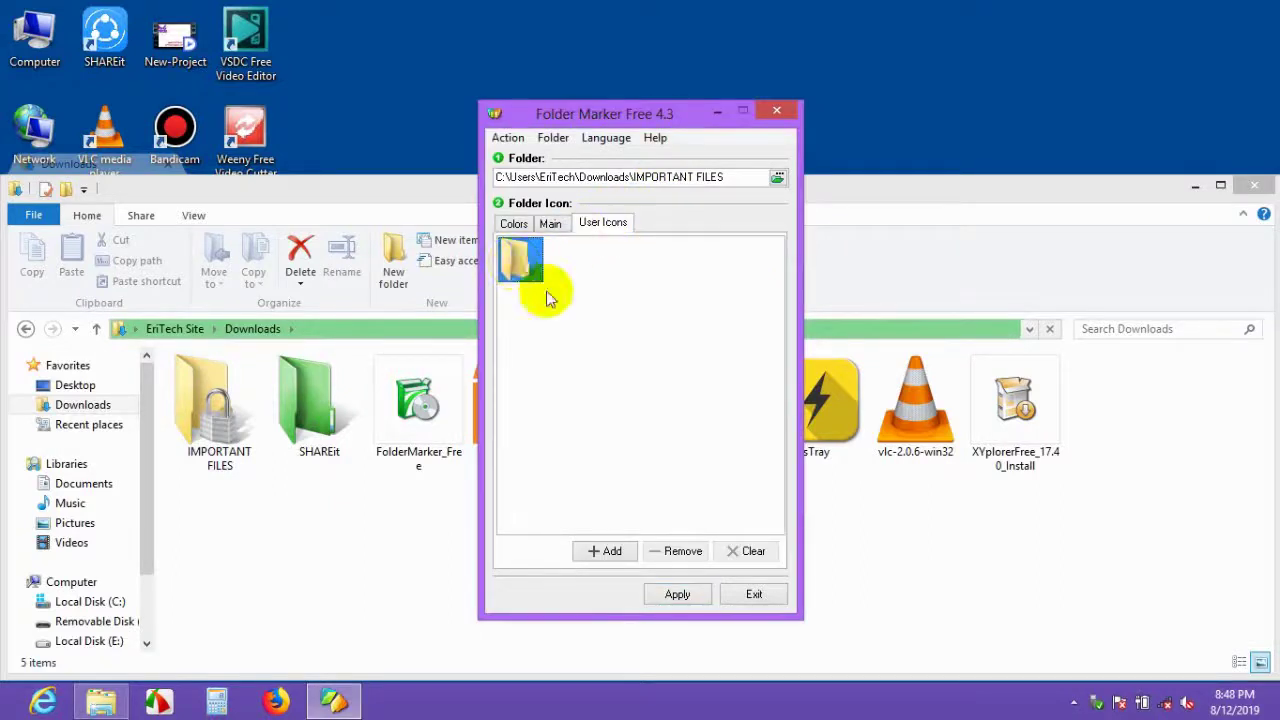
left_click(677, 594)
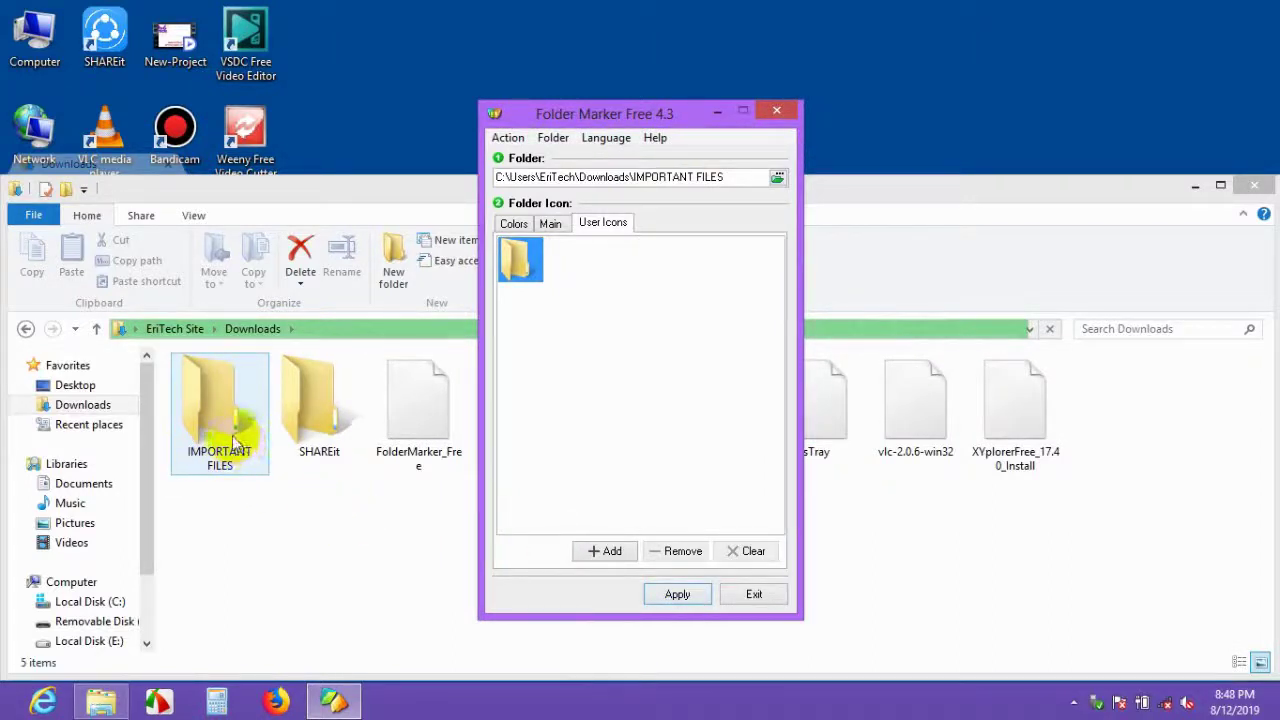
left_click(754, 594)
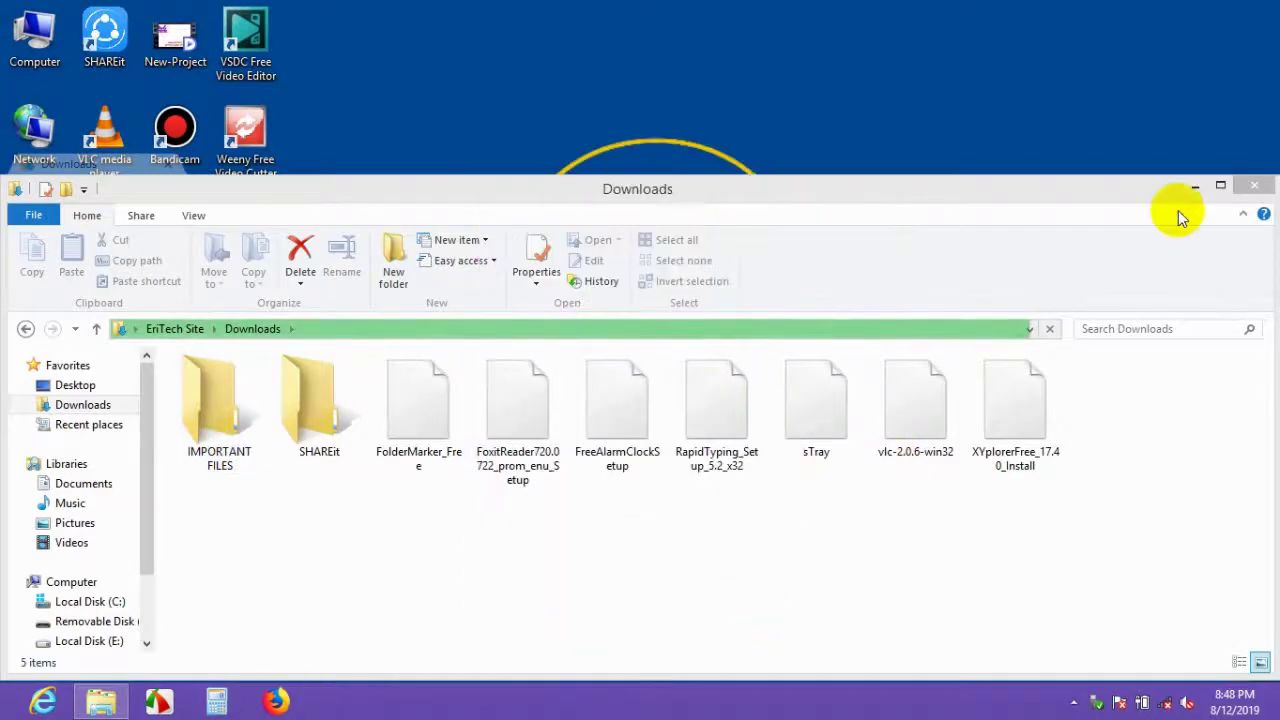
left_click(1252, 186)
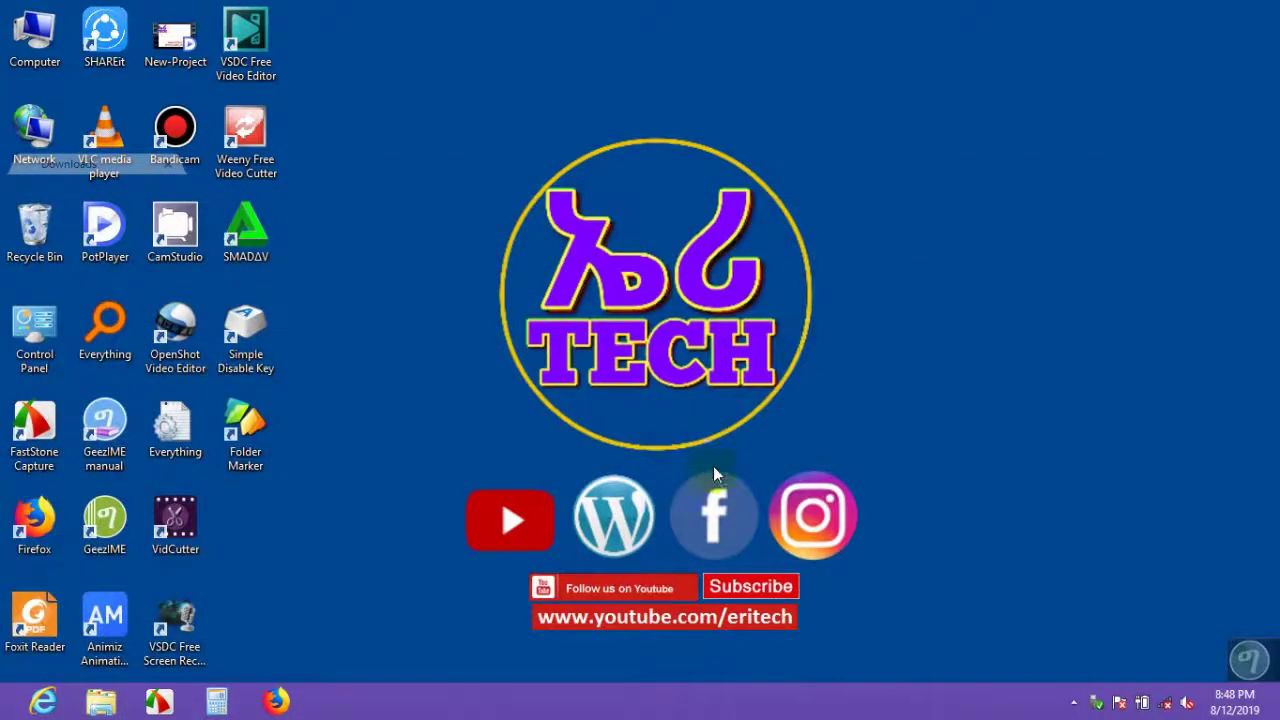